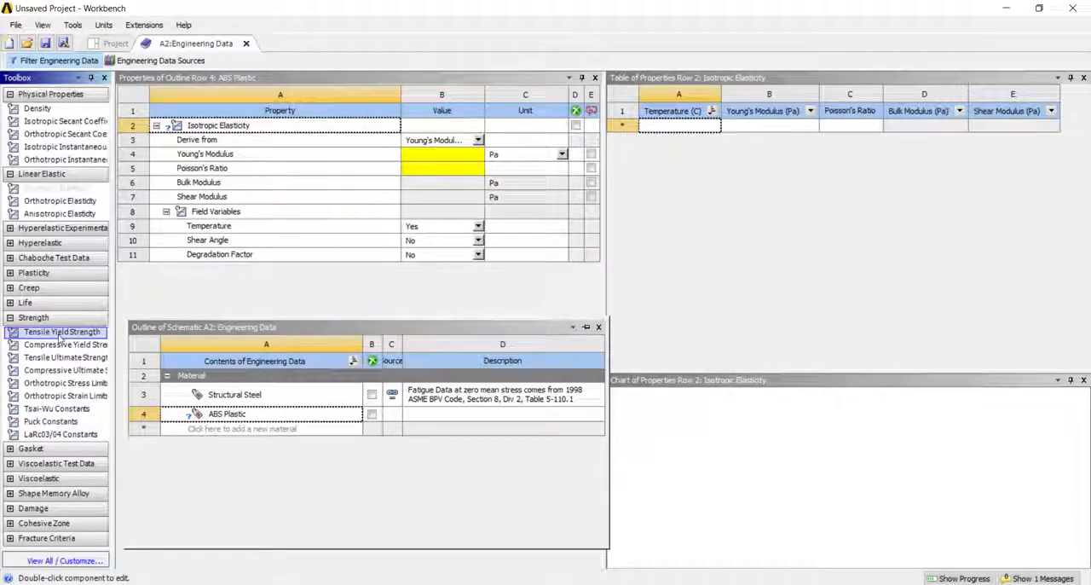
- Add a Tensile Yield Strength property to ABS Plastic and define its elasticity with Young's Modulus 2600 MPa and Poisson's Ratio 0.34
drag(62, 333, 221, 264)
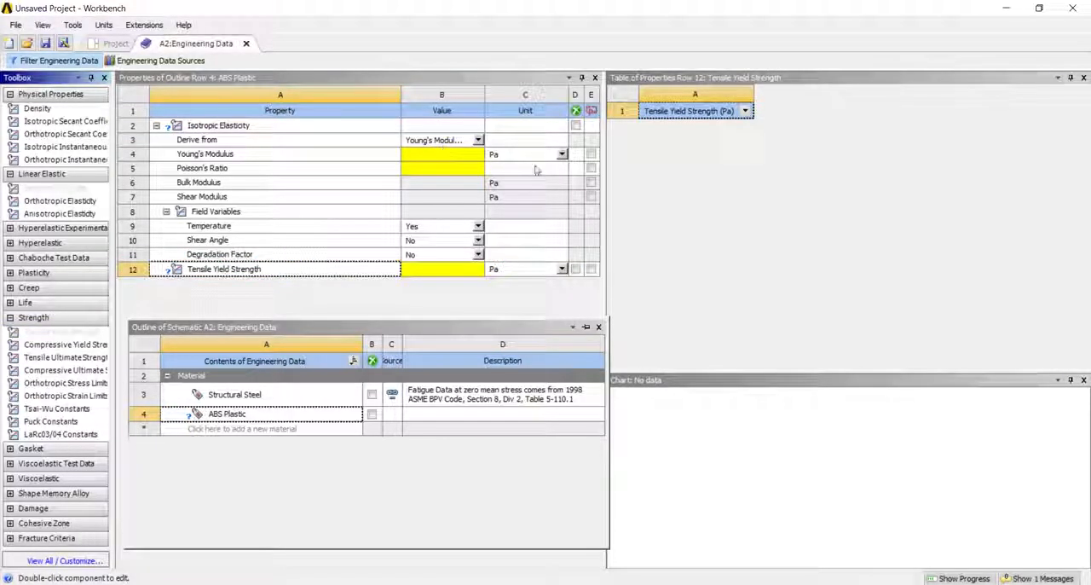
click(562, 153)
click(495, 215)
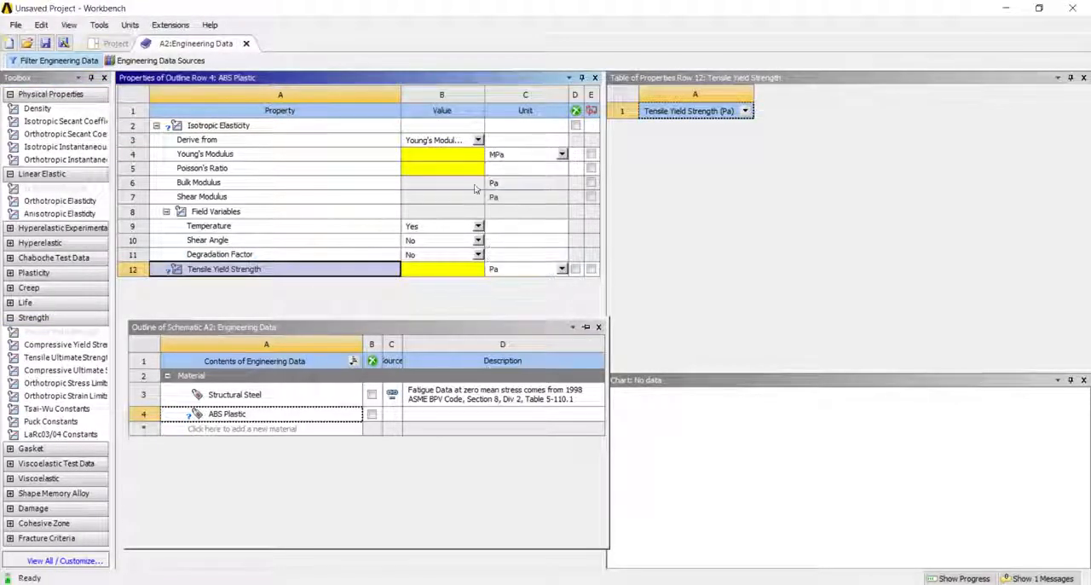
click(461, 155)
text(2680)
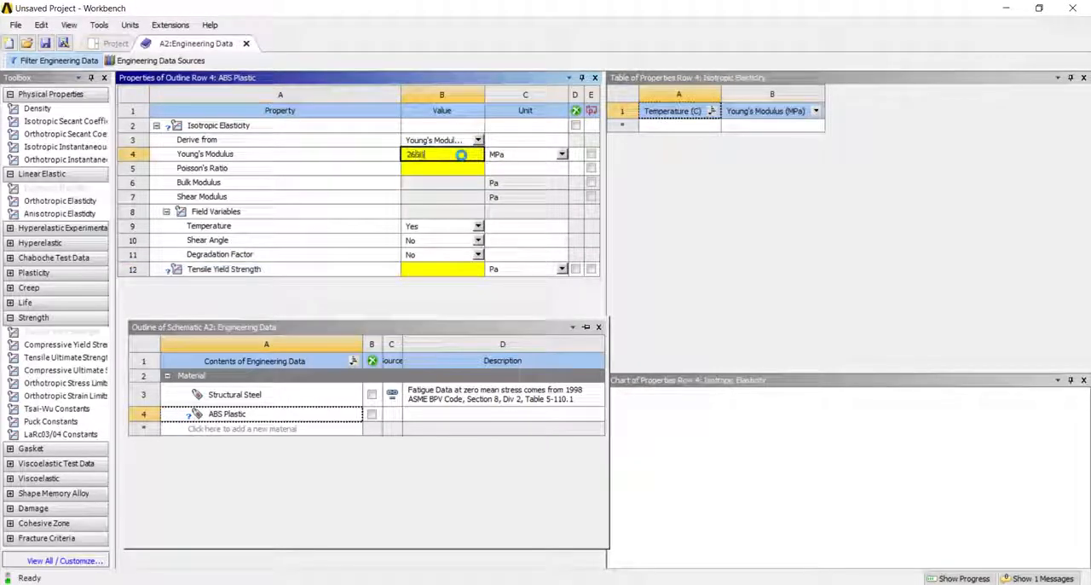
click(452, 168)
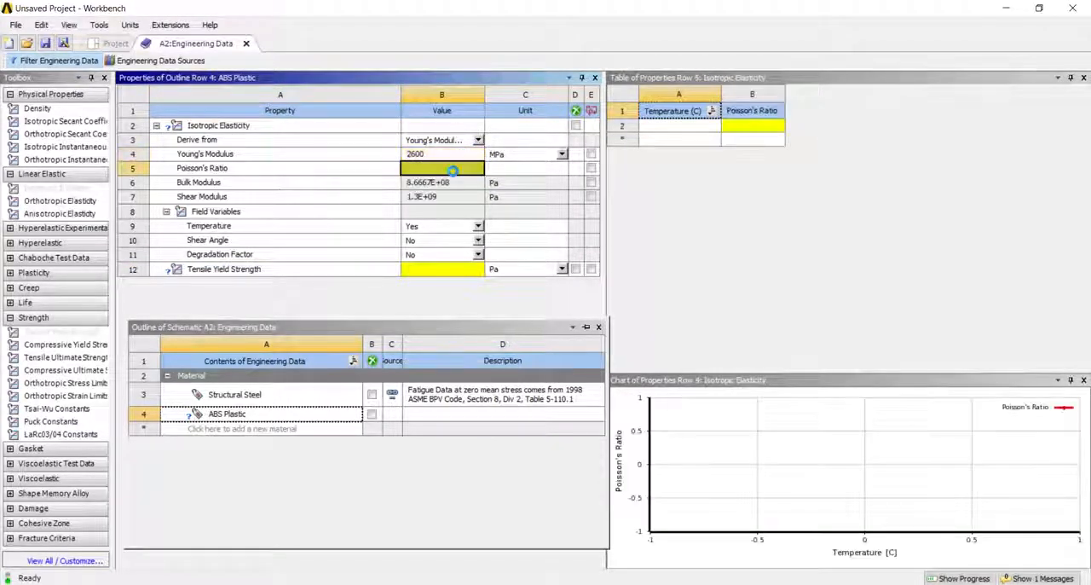
text(0.34)
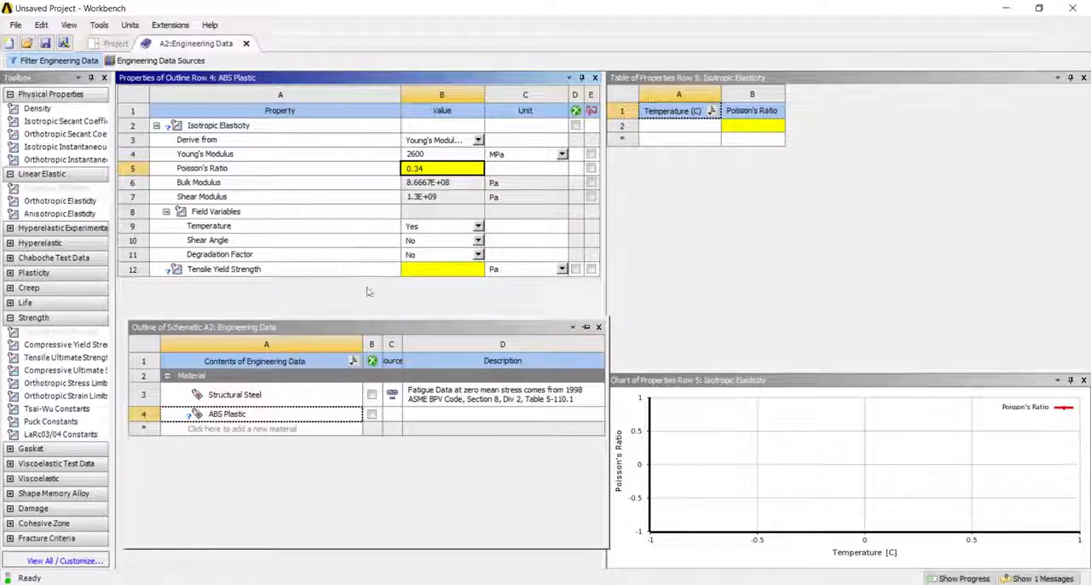
key(Return)
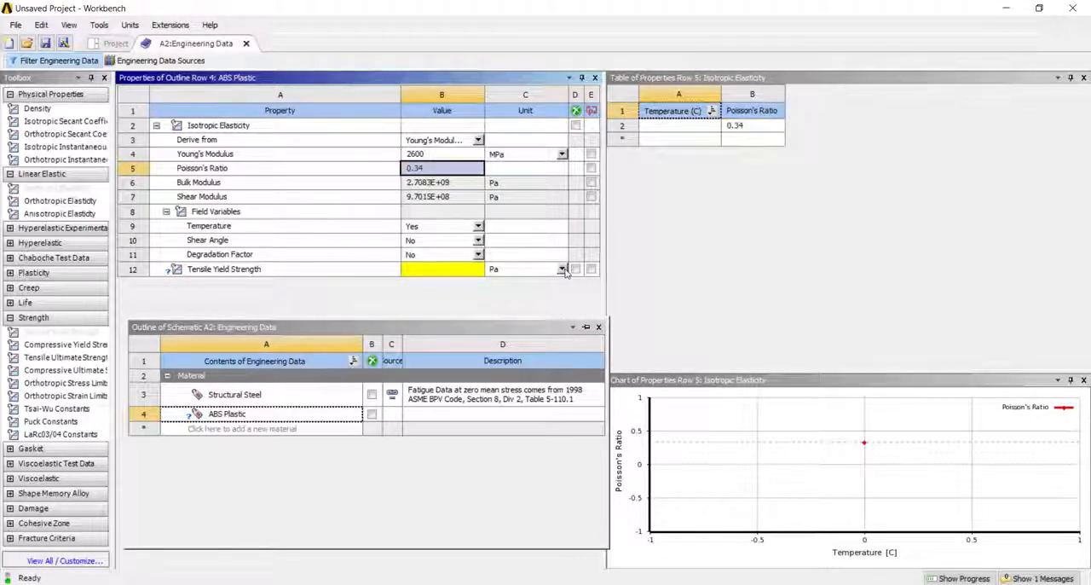
- Set the Tensile Yield Strength of ABS Plastic to 37 MPa
click(561, 269)
click(512, 328)
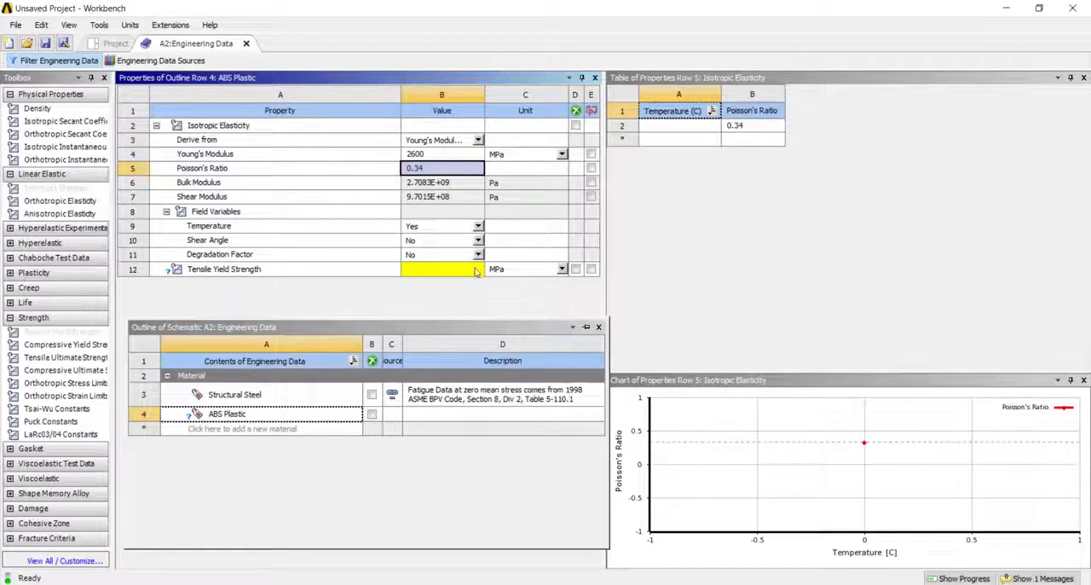
click(475, 269)
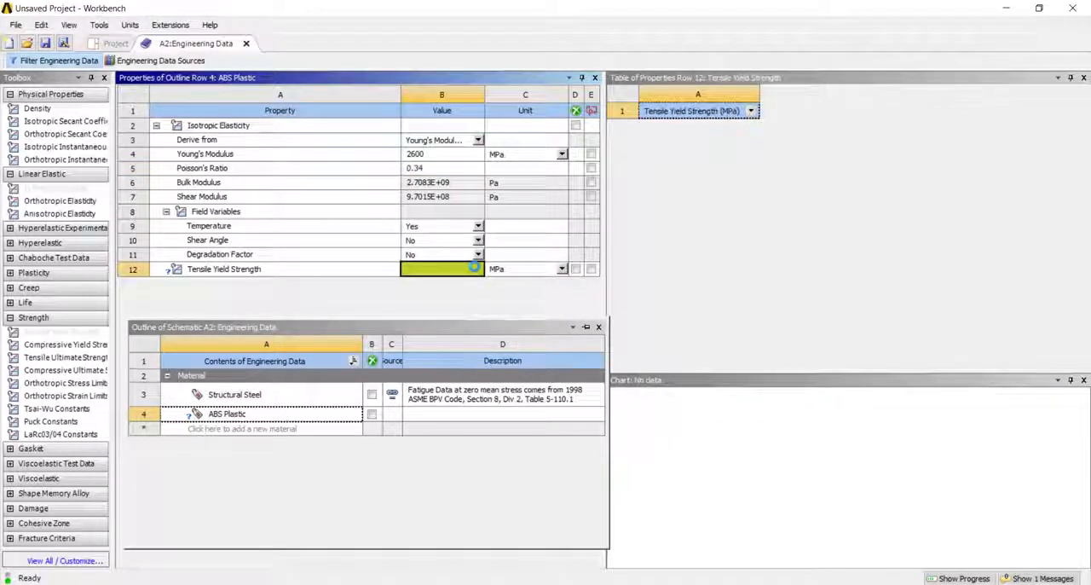
text(37)
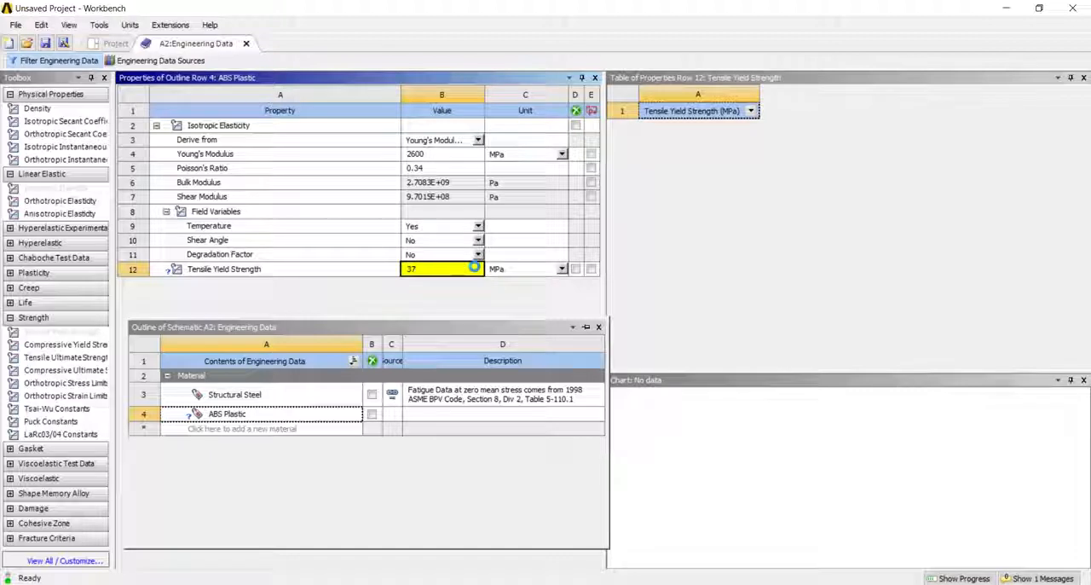
click(442, 299)
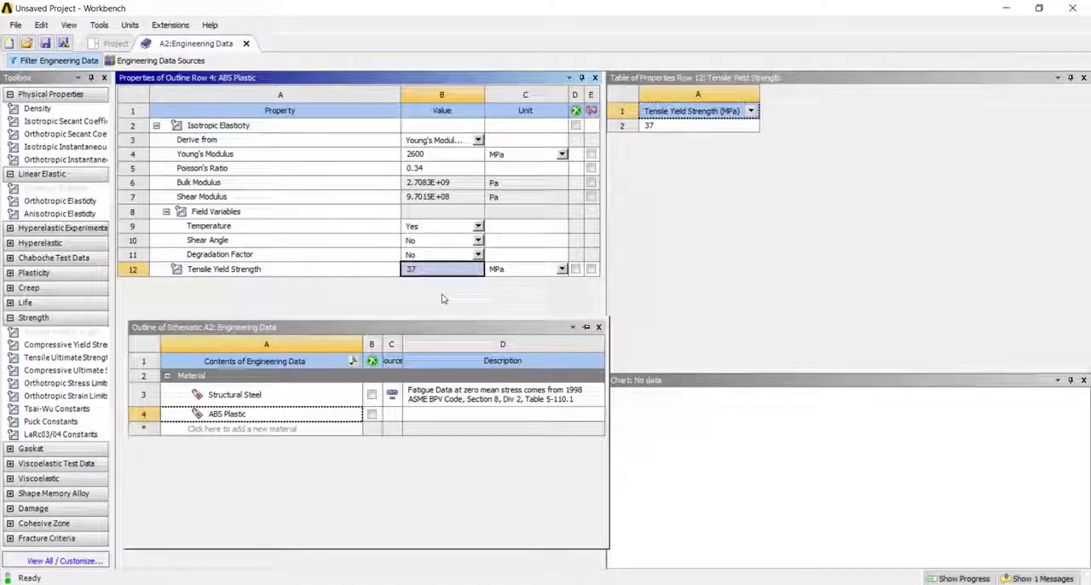
click(268, 502)
- Import LED TV Support.stp from the Circular-LED-TV-Stand folder as the Static Structural system's geometry and update the project
click(111, 44)
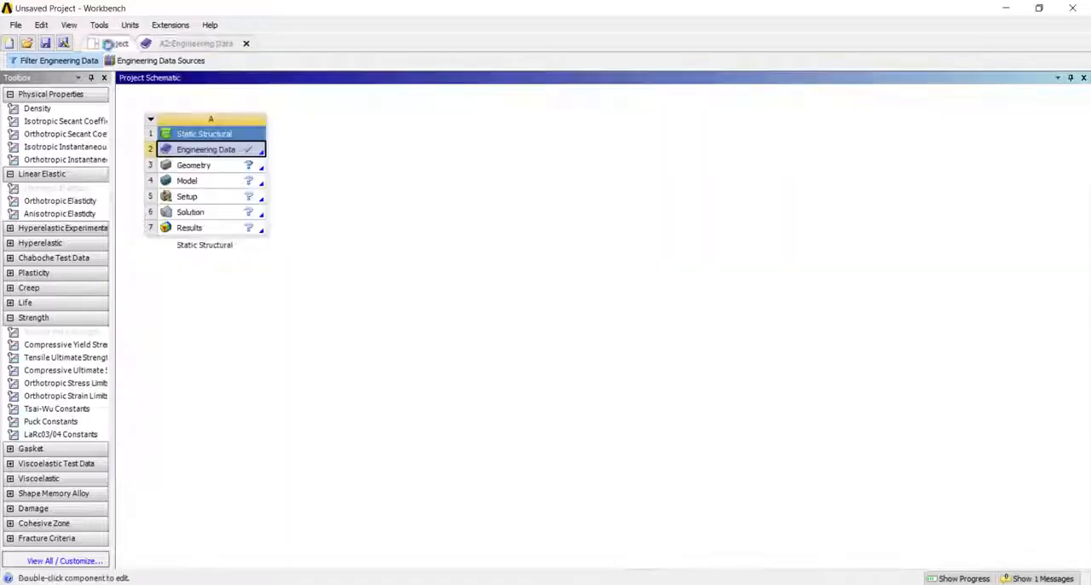
right_click(211, 165)
mouse_move(341, 202)
click(431, 202)
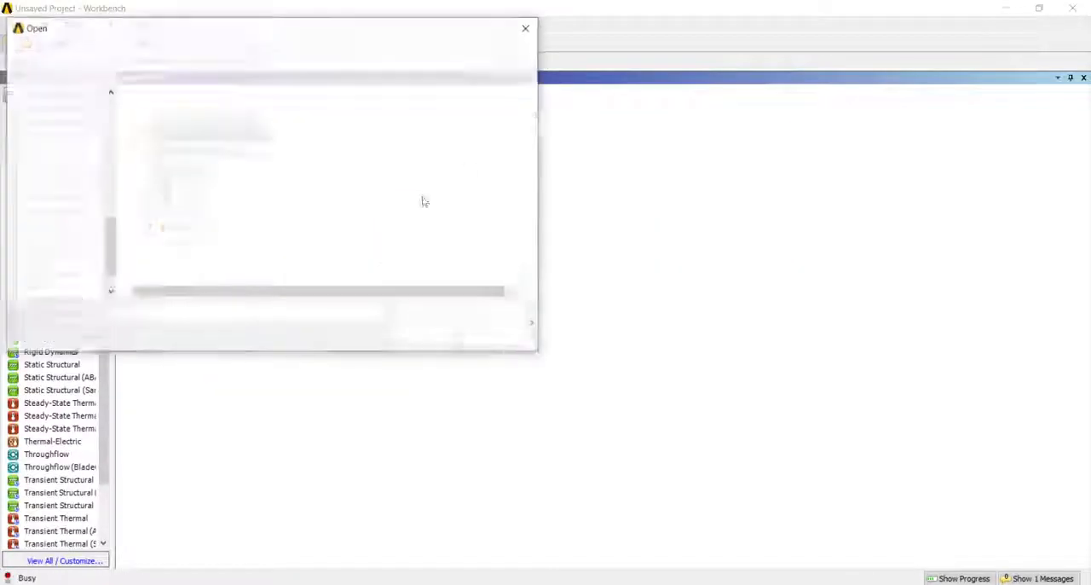
click(183, 51)
double_click(196, 115)
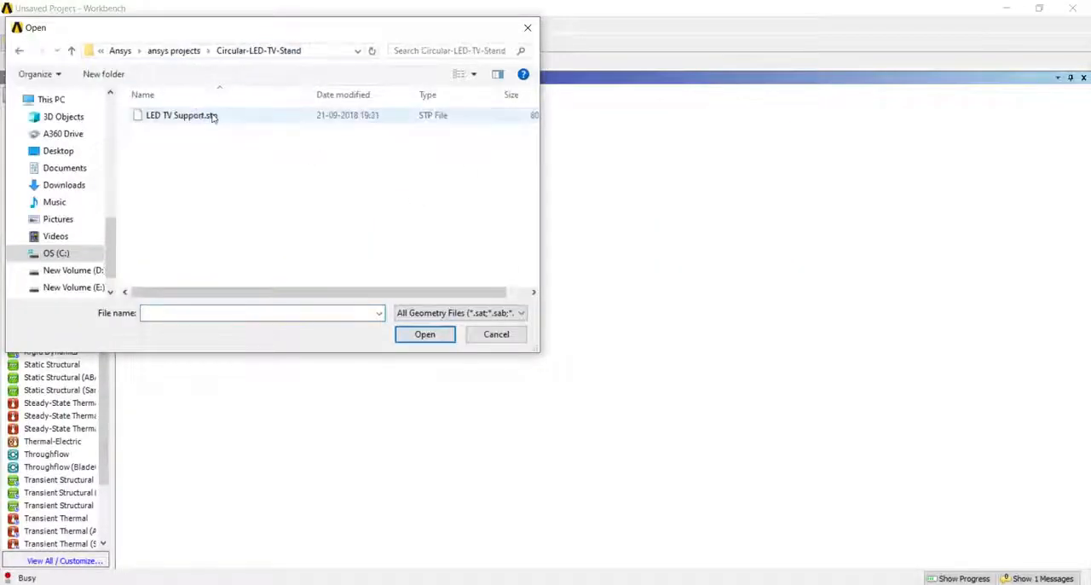
double_click(214, 114)
click(228, 60)
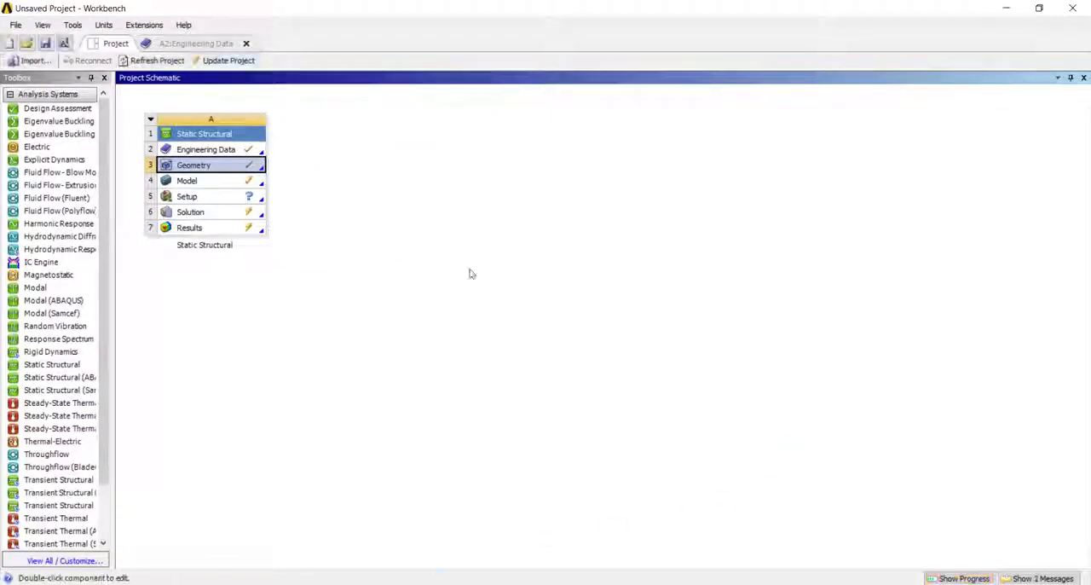
- Open the Static Structural system's Model for editing in Mechanical
right_click(225, 182)
click(257, 193)
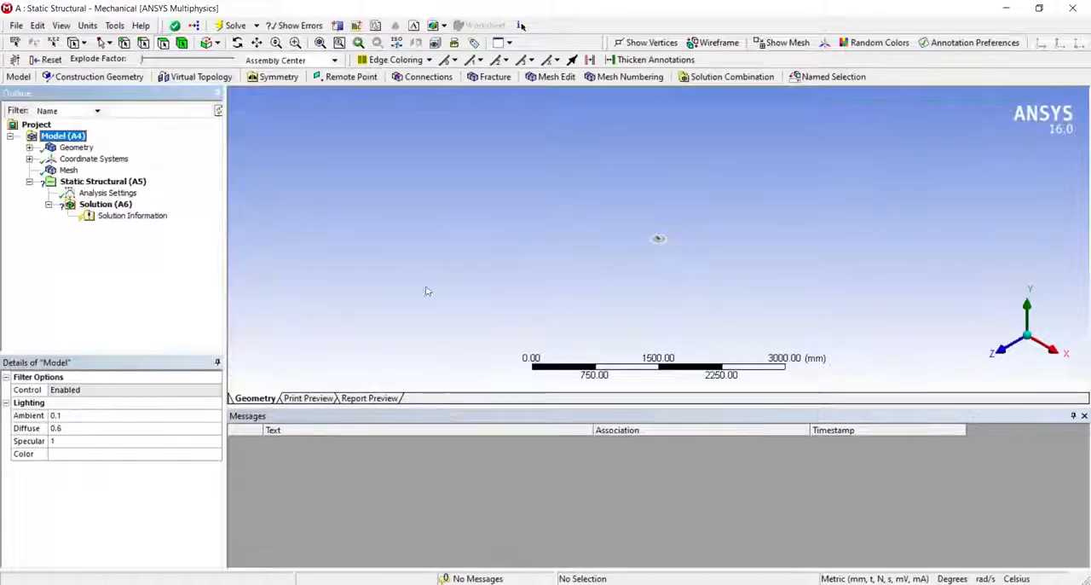
middle_drag(698, 340, 508, 286)
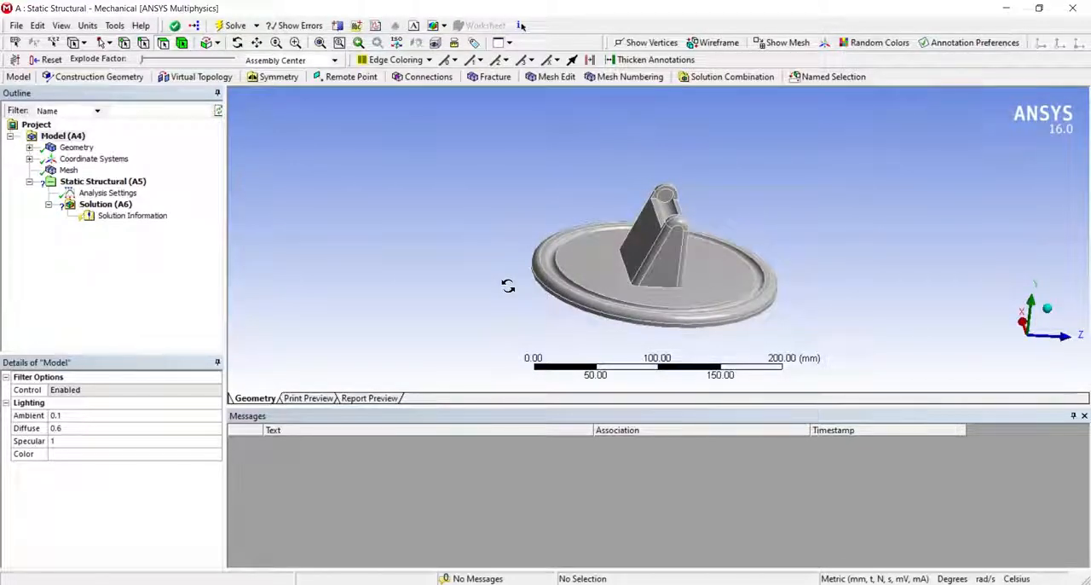
middle_drag(508, 285, 507, 288)
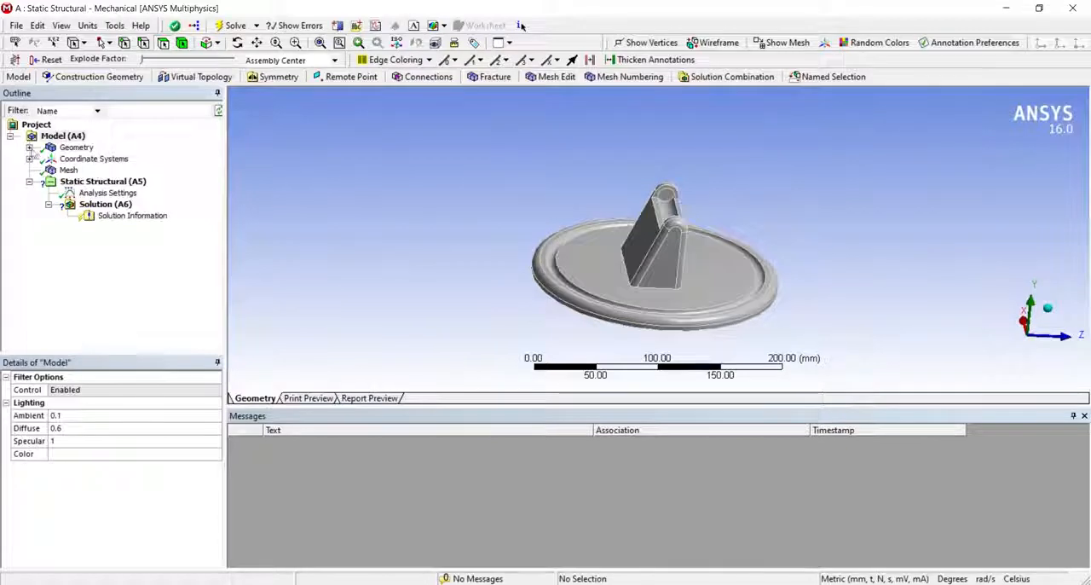
- Assign ABS Plastic as the material of the TV stand body
click(29, 146)
click(77, 159)
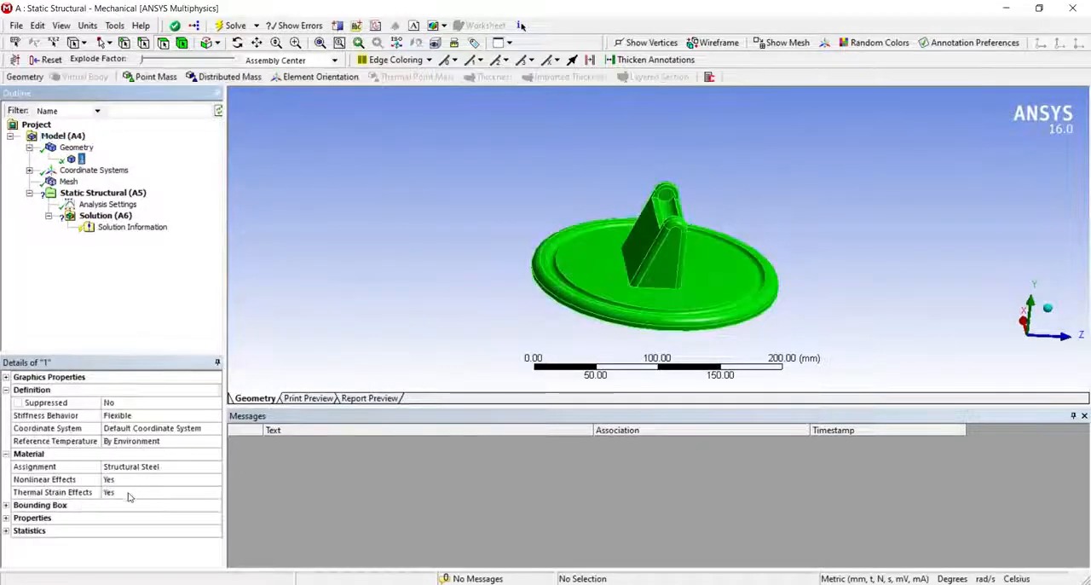
click(215, 468)
click(215, 468)
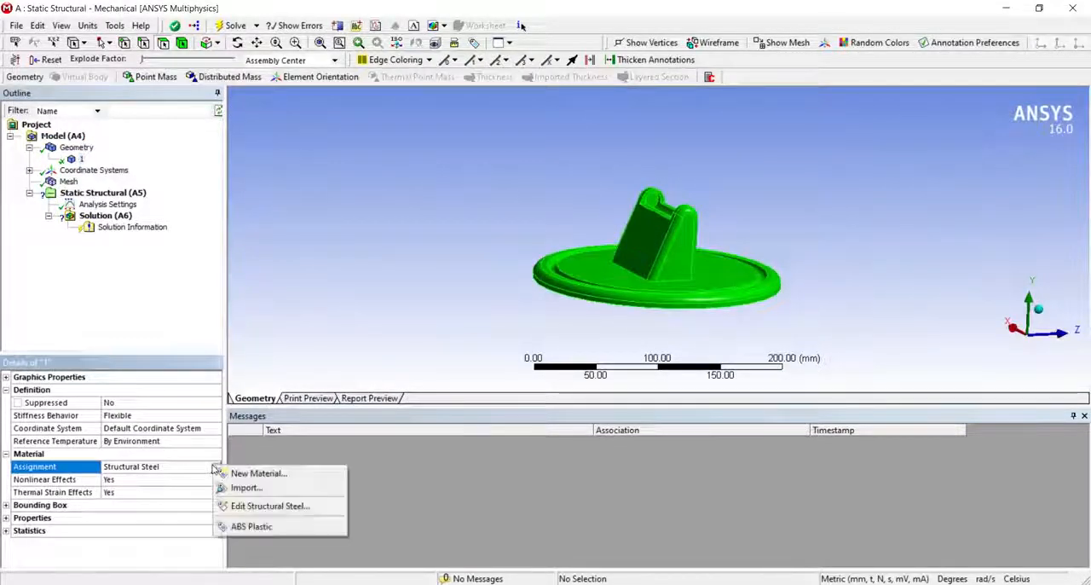
click(256, 527)
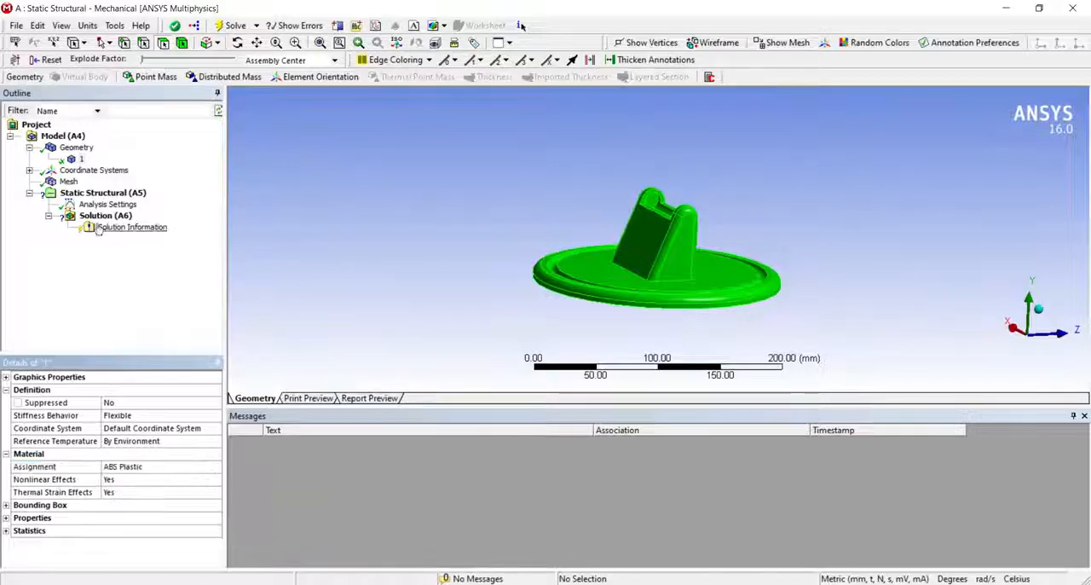
- Insert a Displacement support in the Static Structural analysis, scoped to the narrow ring face on the underside of the base
click(68, 181)
middle_drag(567, 223, 478, 213)
click(102, 193)
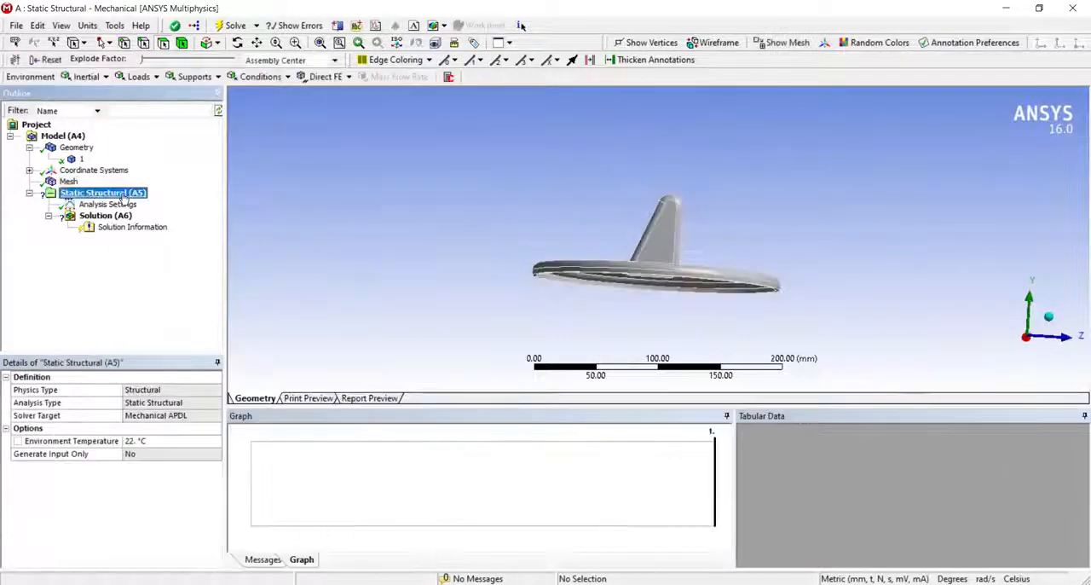
right_click(124, 198)
mouse_move(168, 202)
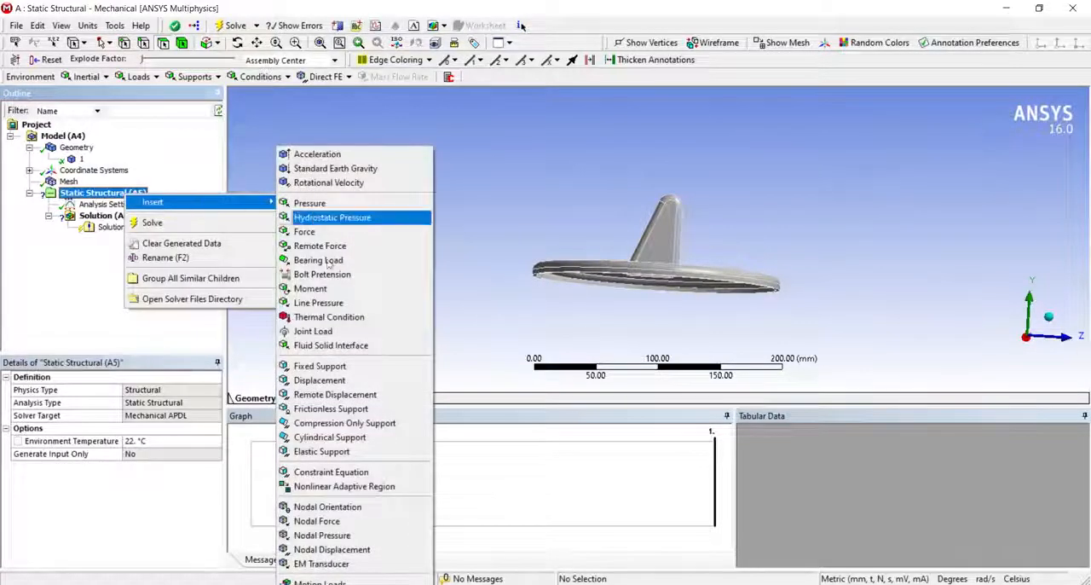
click(320, 380)
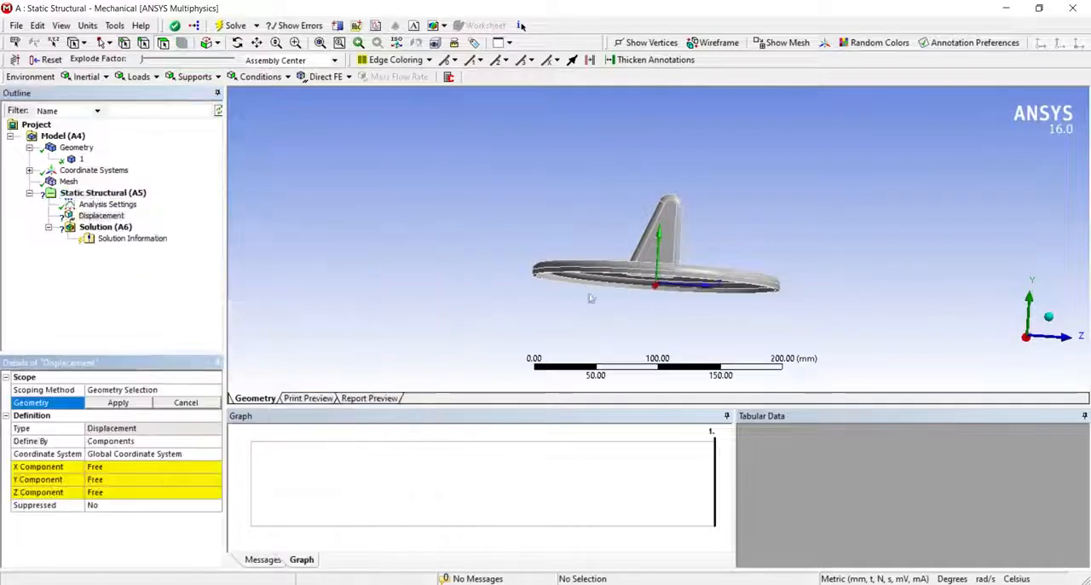
middle_drag(584, 300, 526, 265)
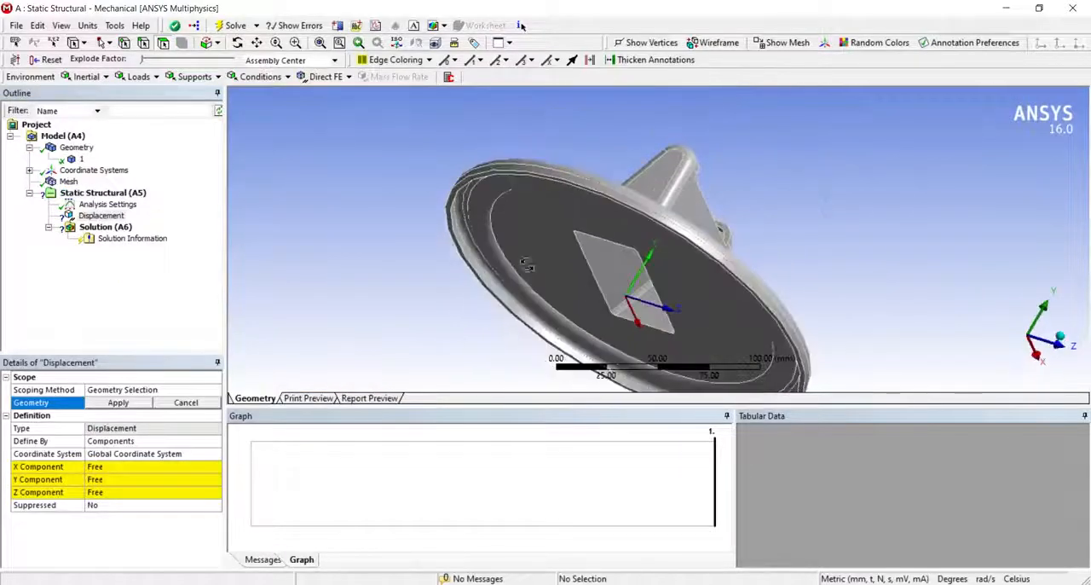
click(460, 237)
click(120, 403)
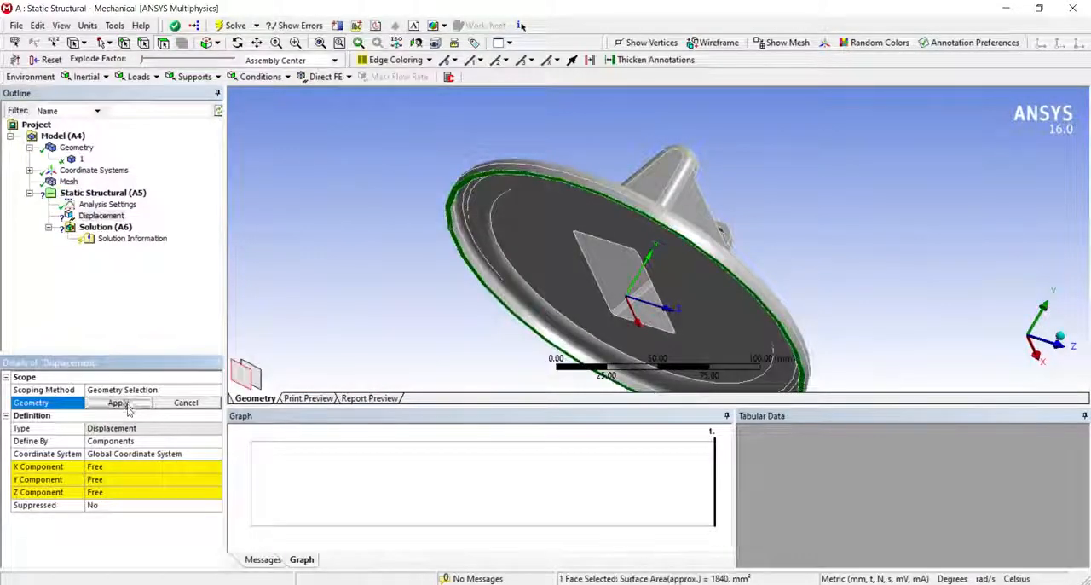
- Set the Displacement support's X, Y and Z components to 0 mm
click(118, 466)
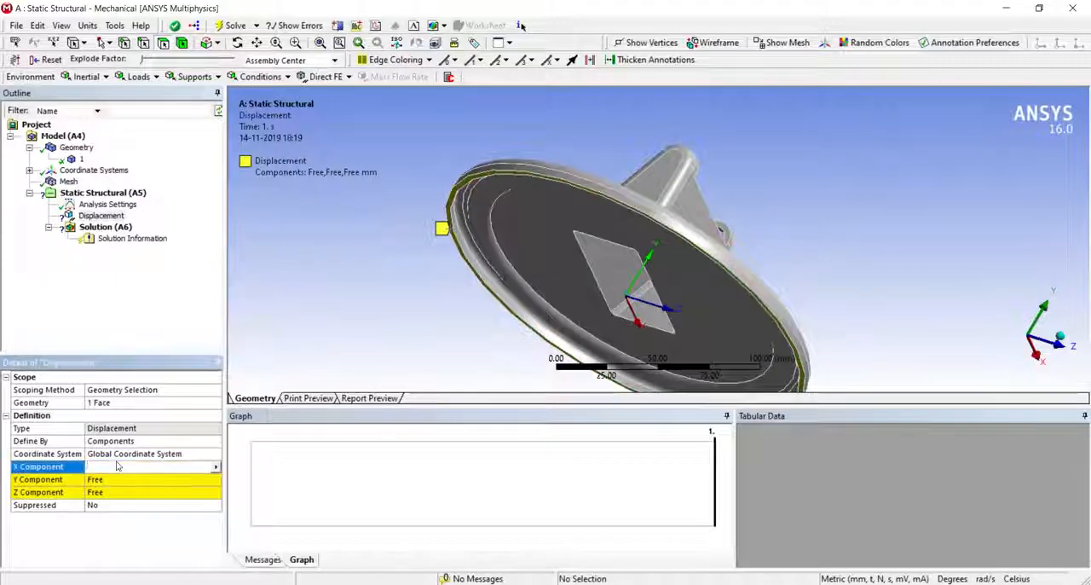
text(0)
click(123, 481)
text(0)
click(123, 494)
text(0)
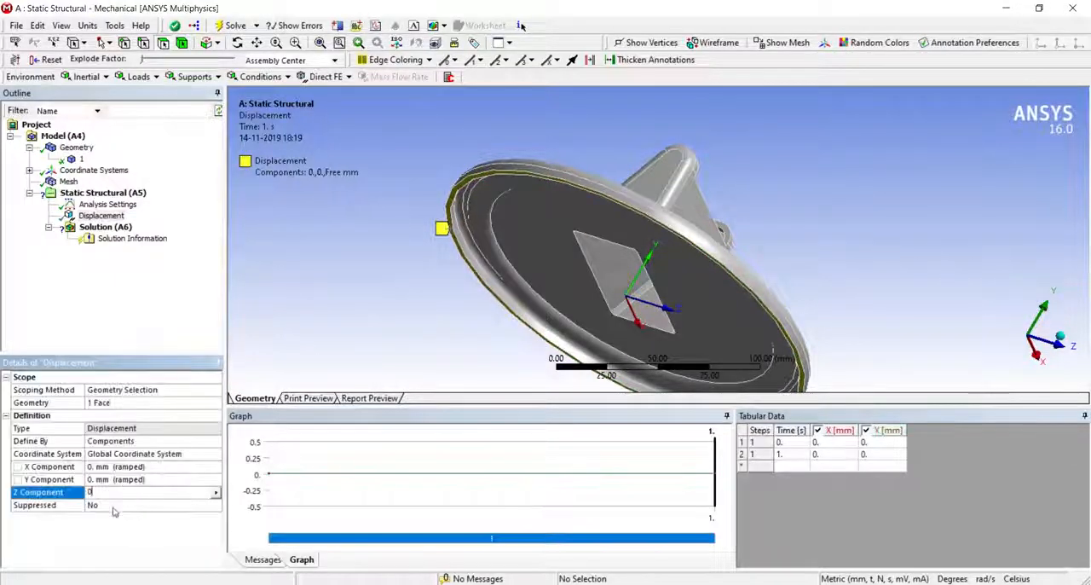
key(Return)
- Insert a Bearing Load in the Static Structural analysis, scoped to the cylindrical groove face atop the stand's upright
middle_drag(299, 312, 771, 300)
click(109, 194)
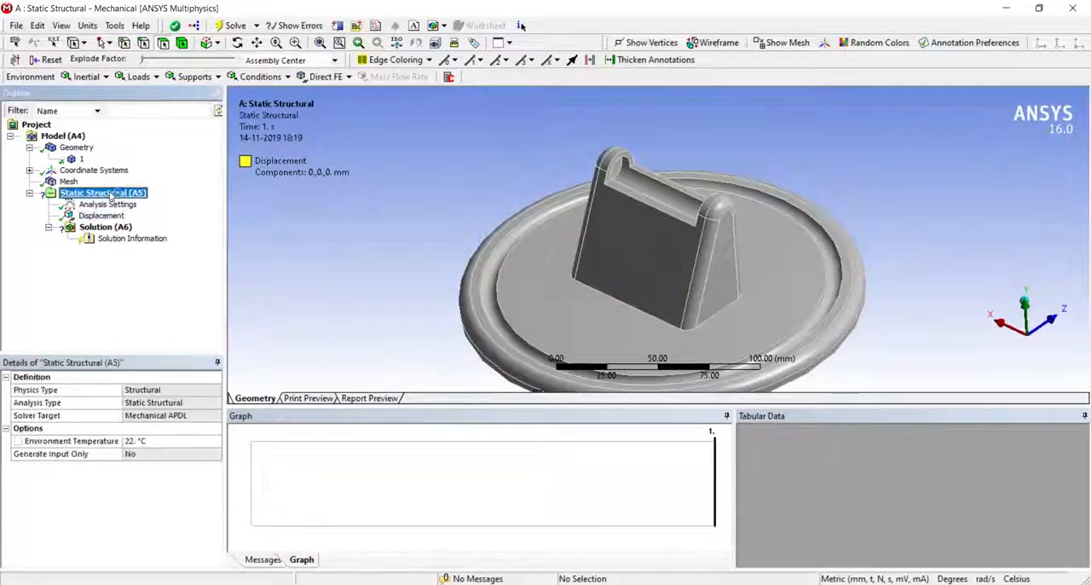
right_click(109, 194)
mouse_move(170, 199)
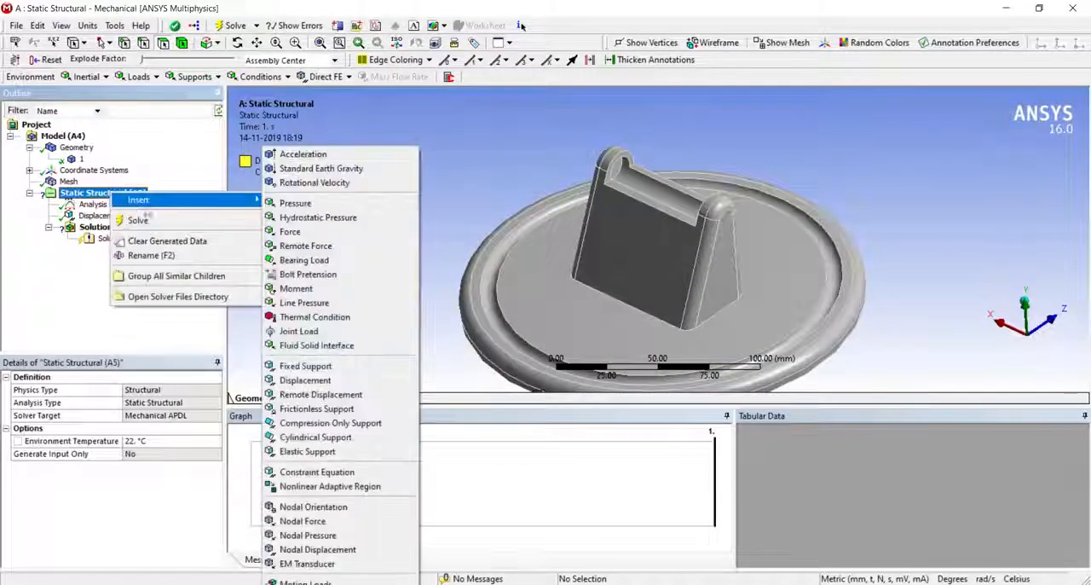
click(309, 261)
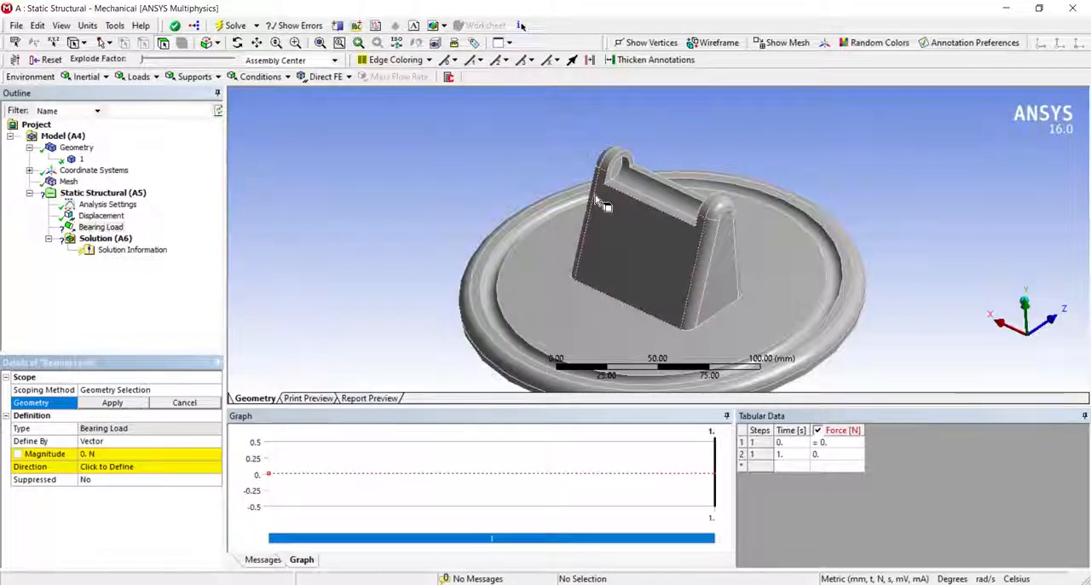
scroll(603, 204, up, 2)
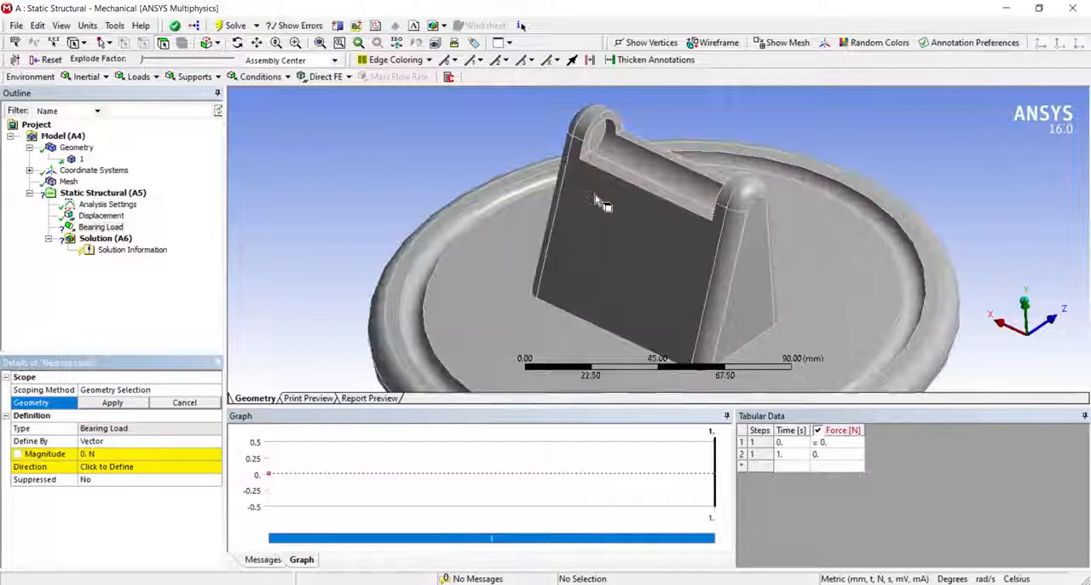
click(639, 168)
middle_drag(654, 258, 494, 377)
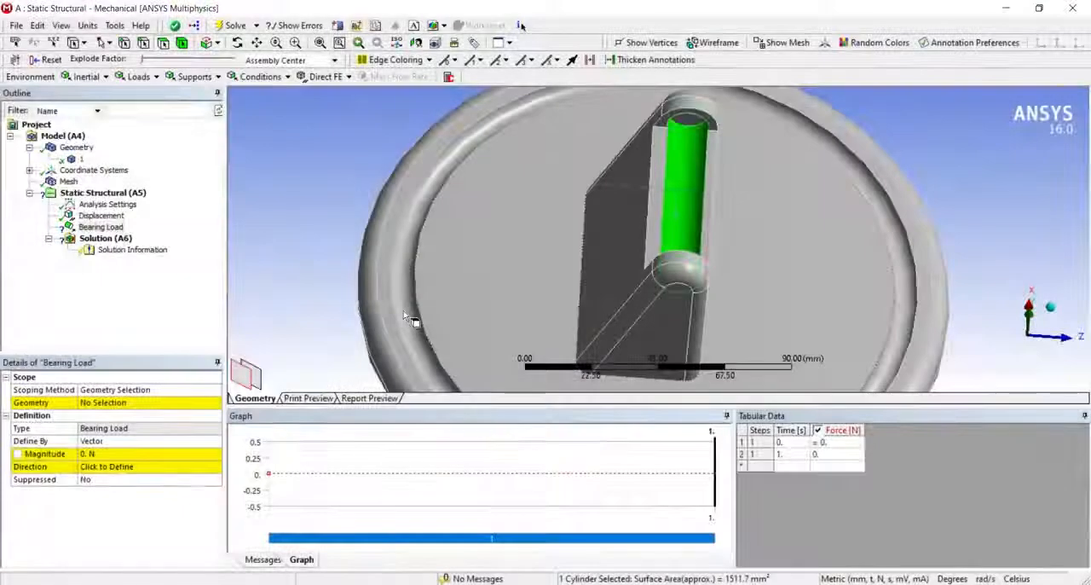
click(113, 402)
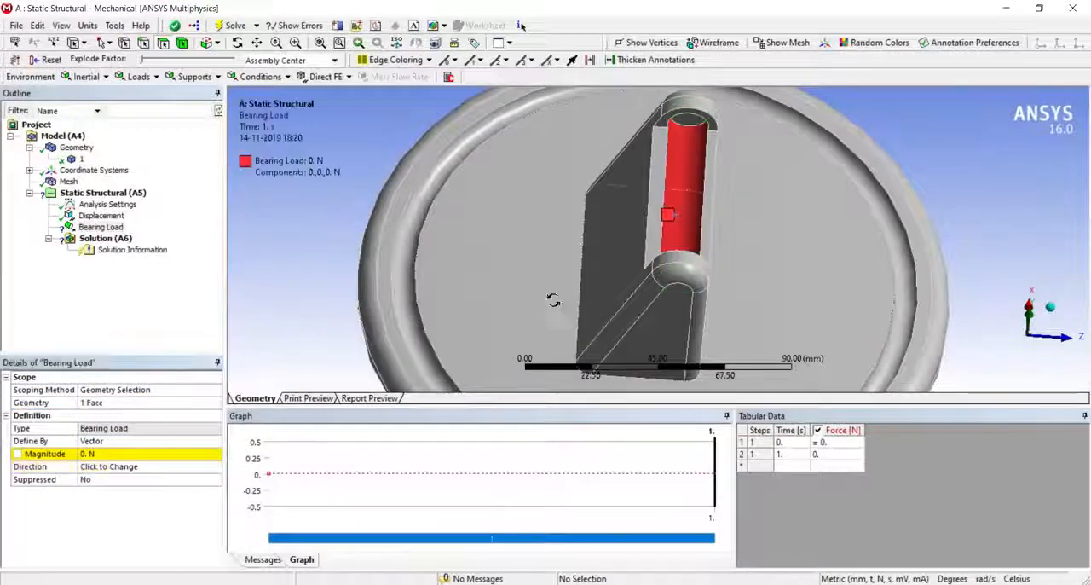
- Direct the Bearing Load downward along the upright's vertical side edge and set its magnitude to 42 N
middle_drag(511, 318, 571, 290)
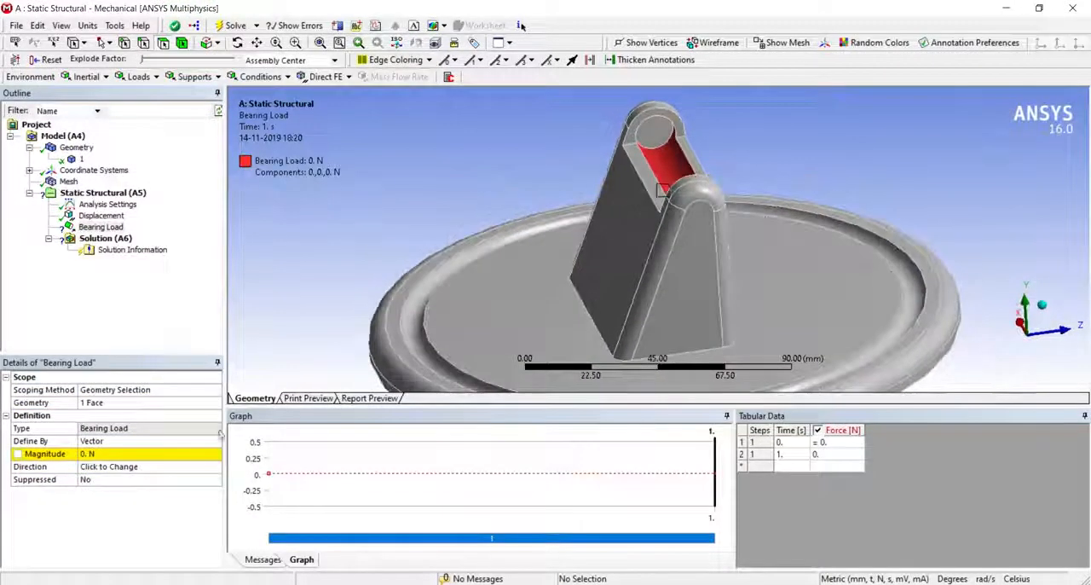
click(109, 466)
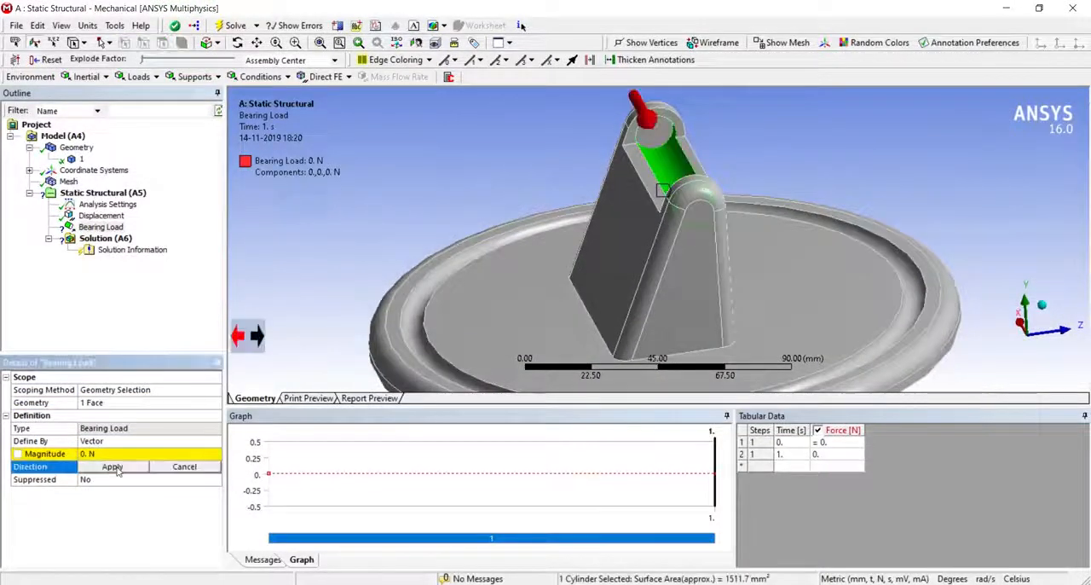
click(718, 273)
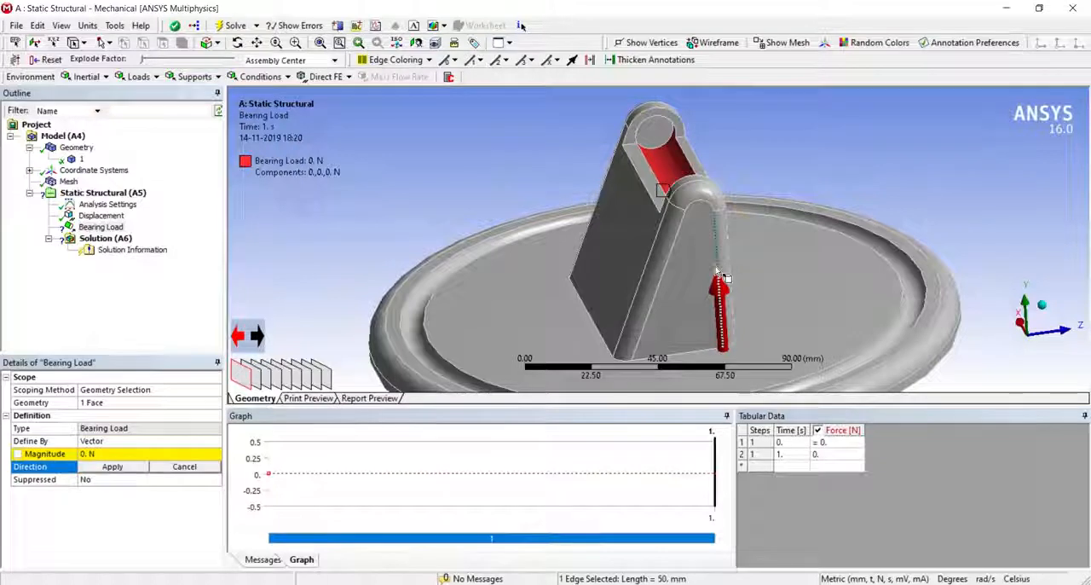
click(257, 336)
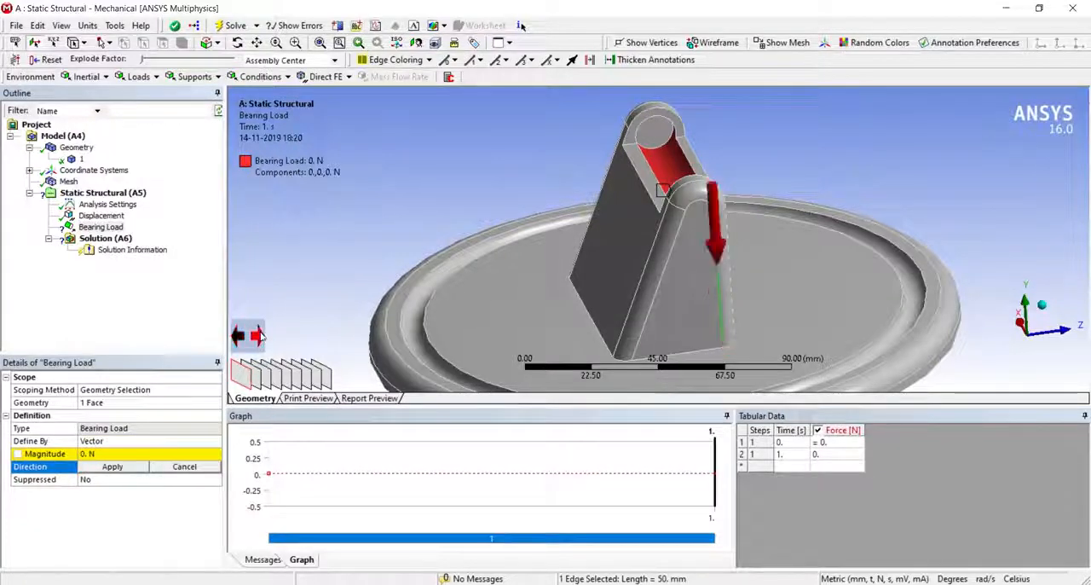
click(109, 467)
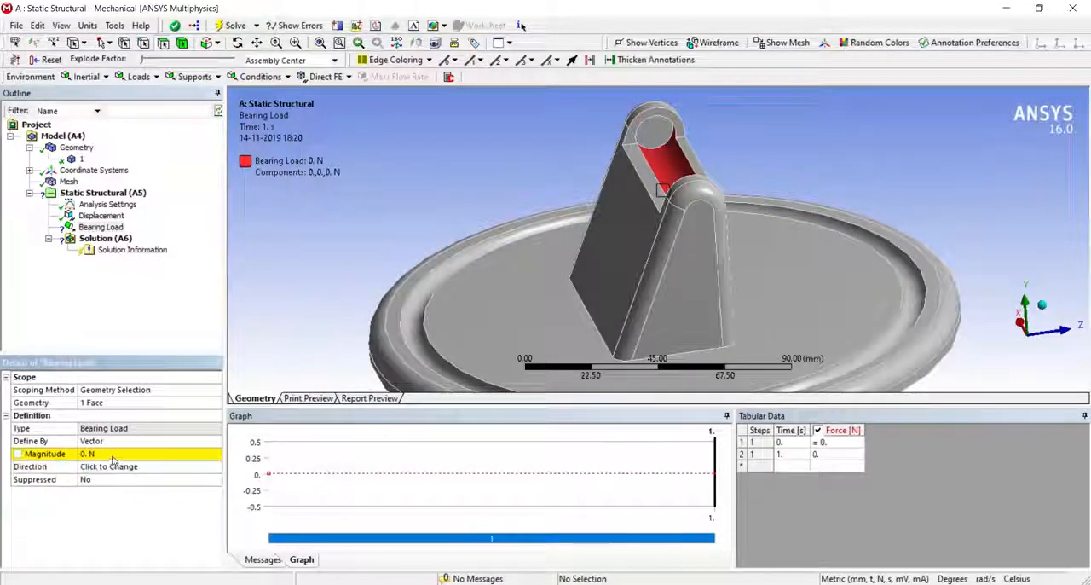
click(113, 456)
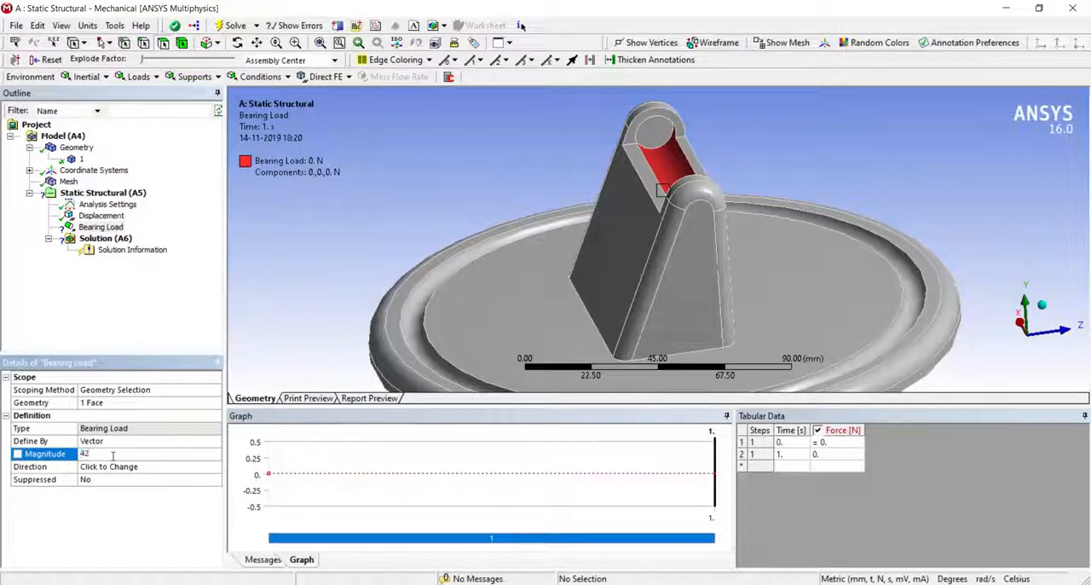
key(Return)
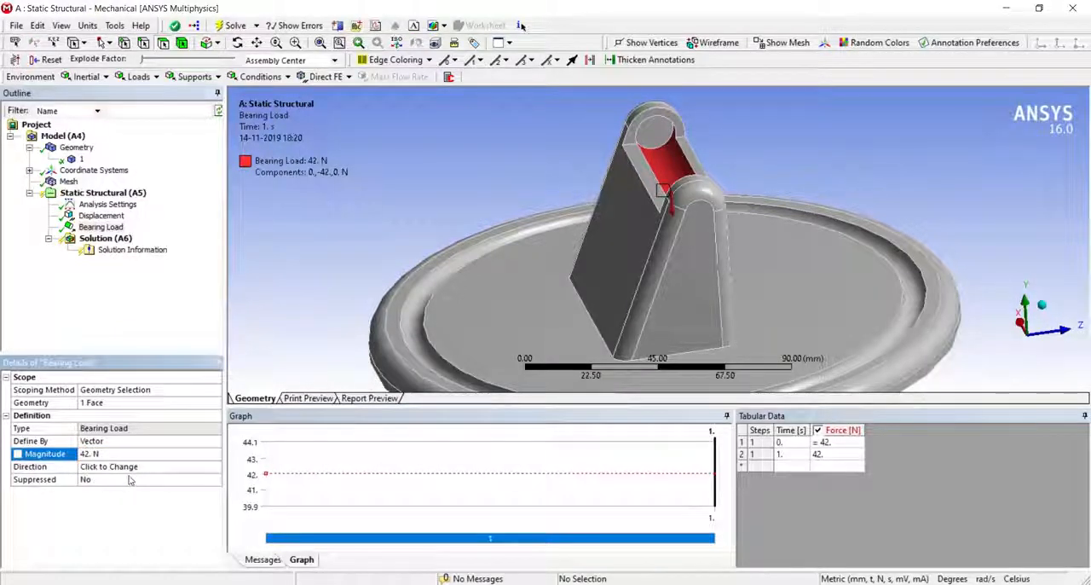
- Check the Bearing Load's direction on the groove face from another side of the upright
click(132, 469)
middle_drag(584, 348, 308, 273)
click(307, 273)
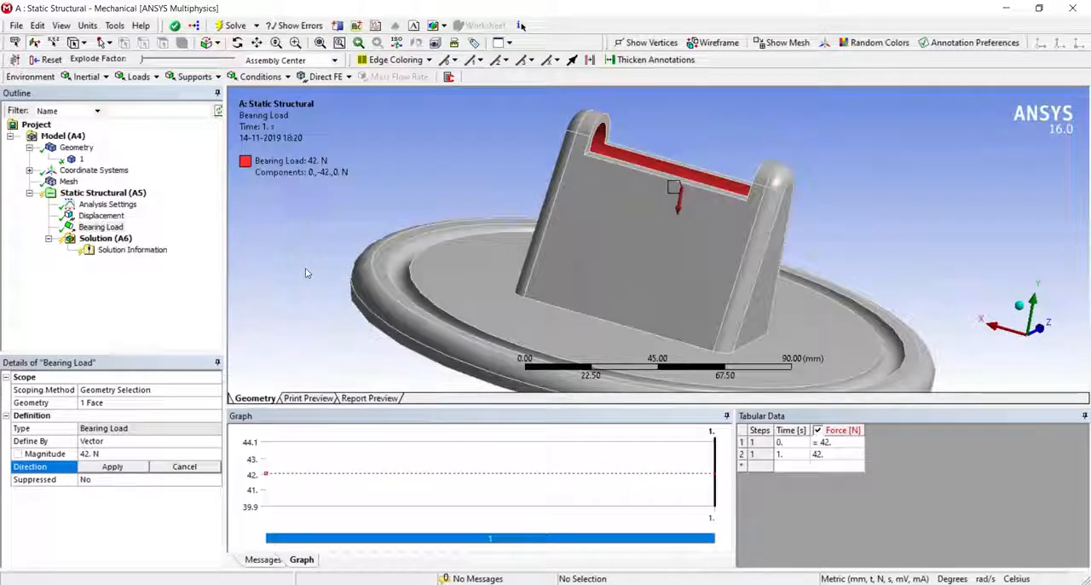
click(91, 470)
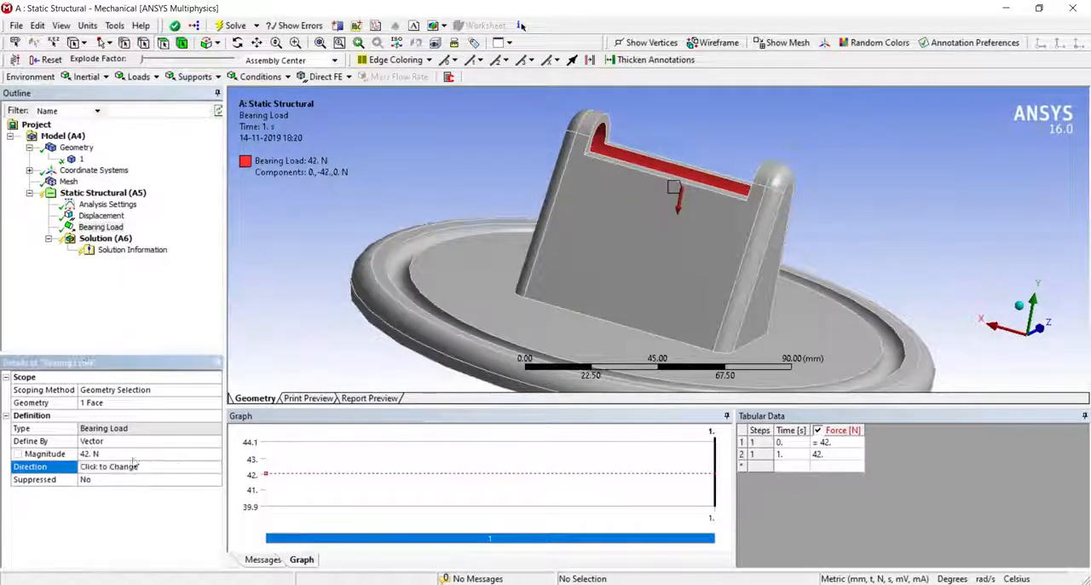
click(102, 227)
mouse_move(591, 301)
middle_down()
mouse_move(483, 282)
mouse_move(586, 300)
mouse_move(582, 341)
mouse_move(575, 322)
mouse_move(595, 299)
middle_up()
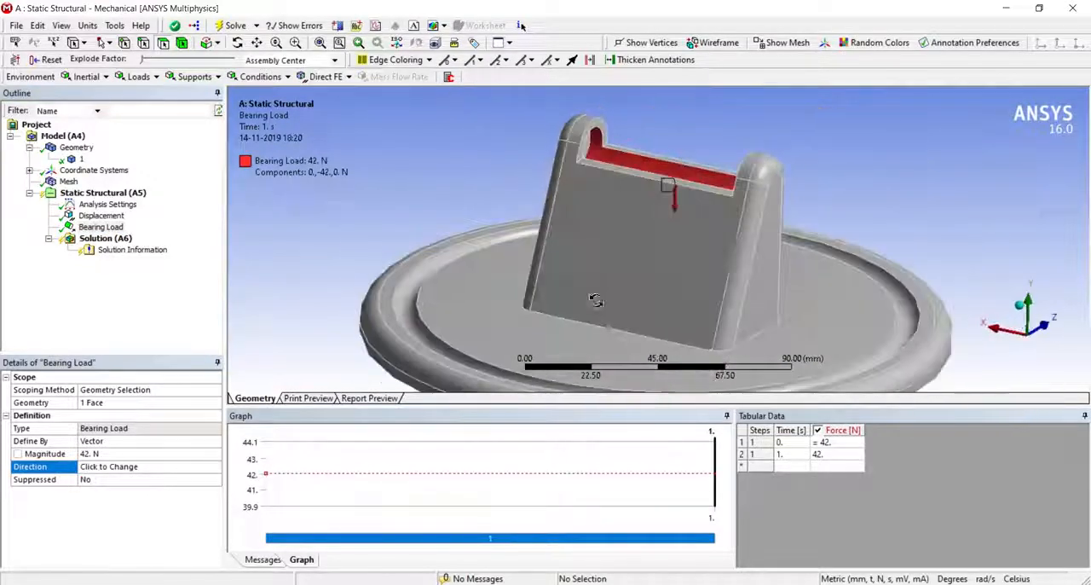
- Insert an Equivalent (von-Mises) stress result for all bodies under Solution
right_click(120, 239)
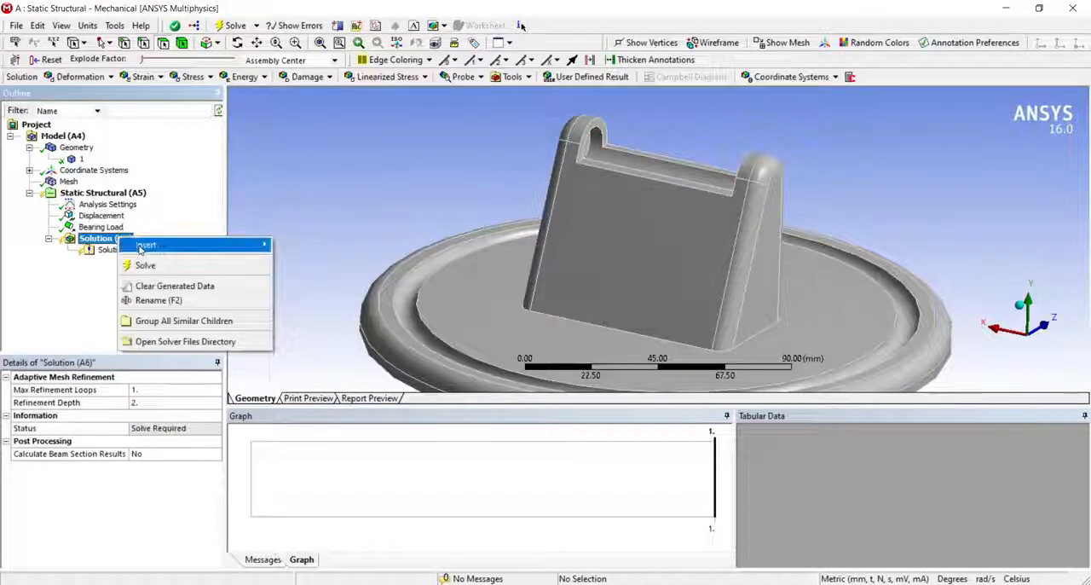
mouse_move(145, 245)
mouse_move(299, 287)
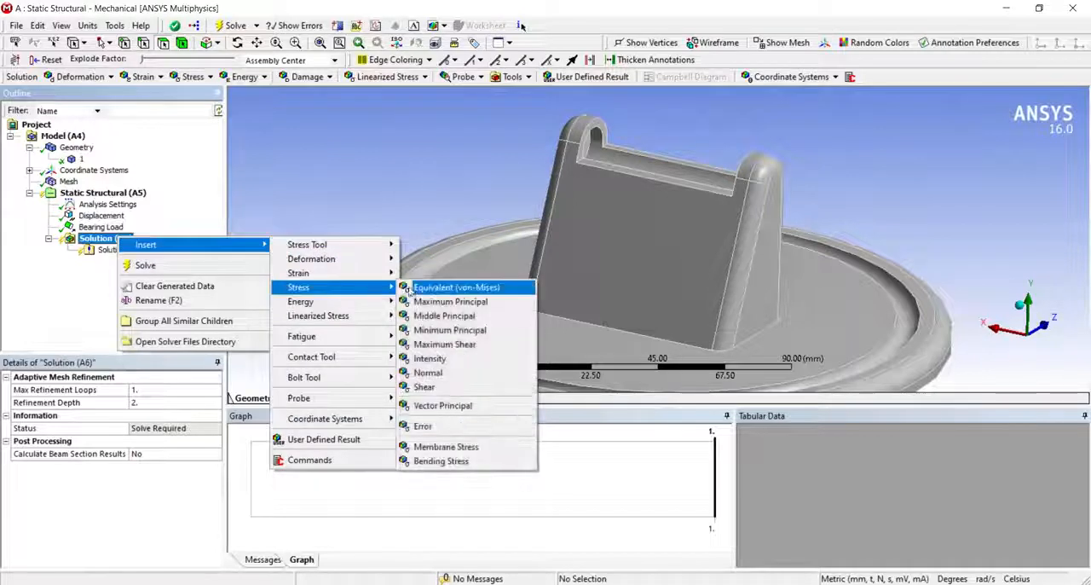
click(411, 289)
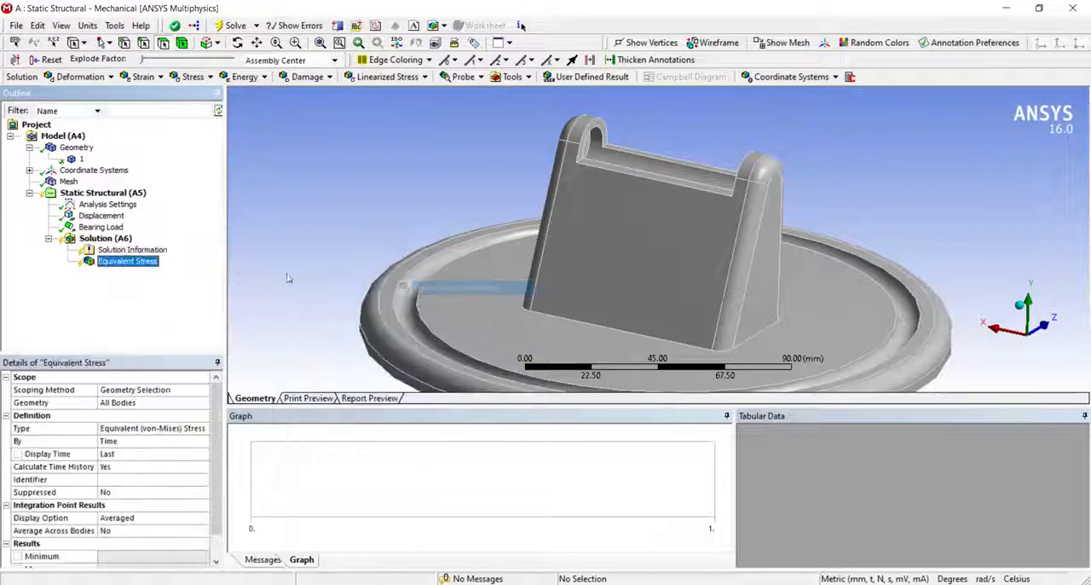
- Insert a Directional Deformation result under Solution and set its orientation to the Y Axis
right_click(122, 242)
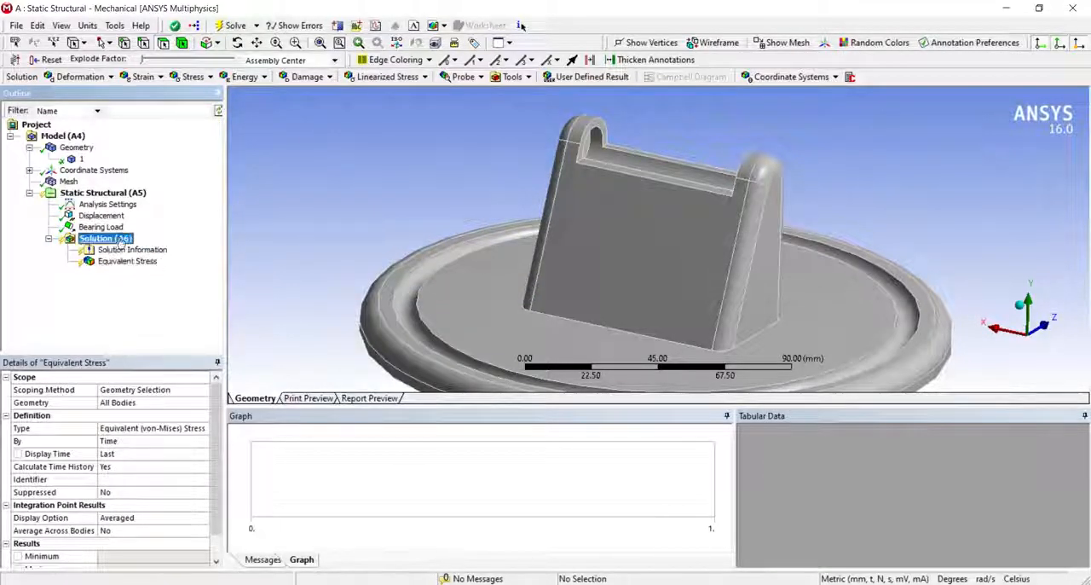
mouse_move(153, 247)
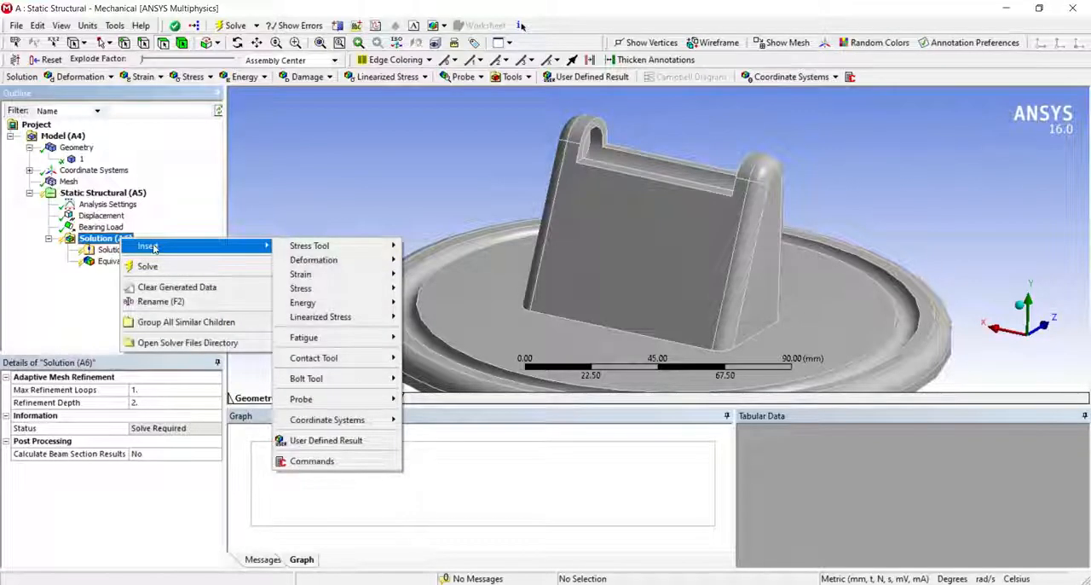
mouse_move(341, 260)
click(436, 274)
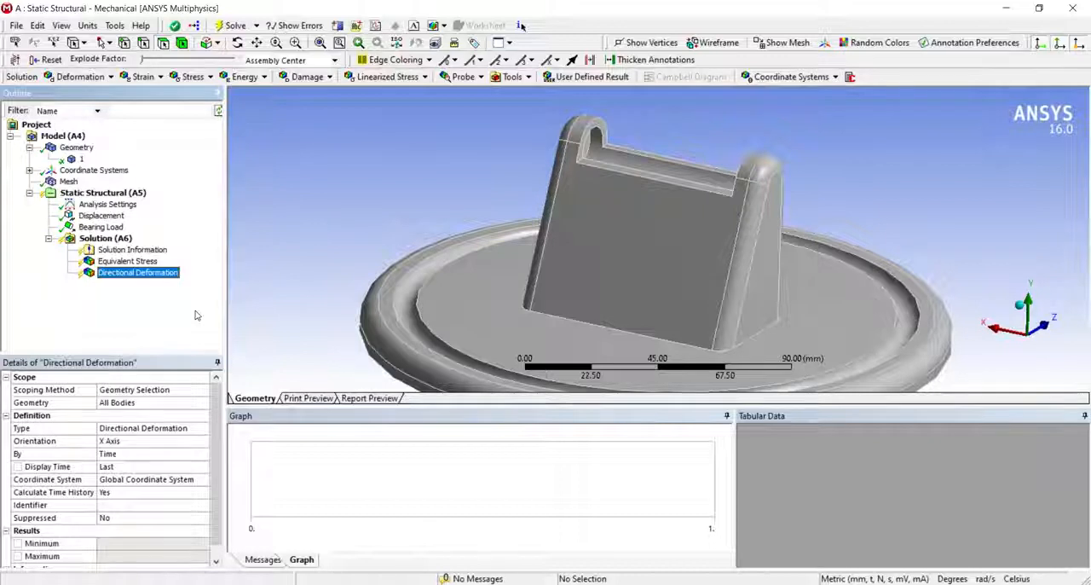
click(147, 446)
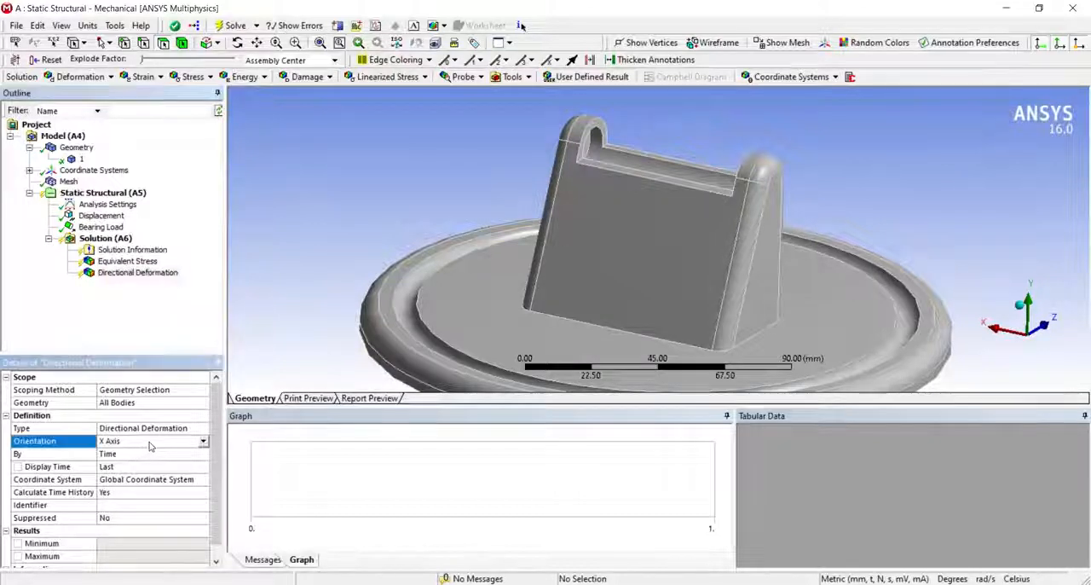
click(204, 441)
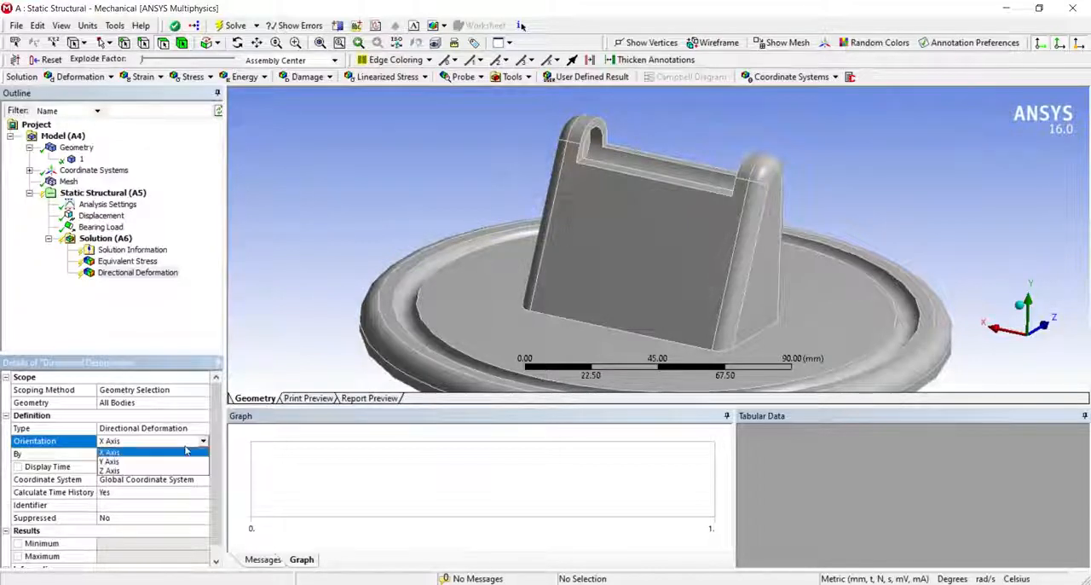
click(151, 461)
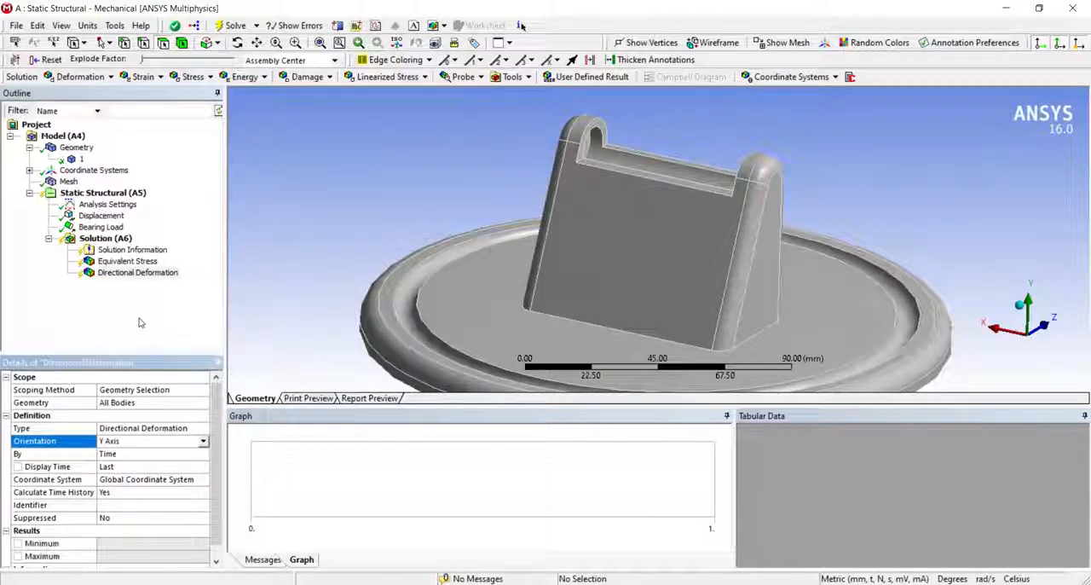
- Solve the analysis and review the Directional Deformation and Equivalent Stress plots with Show Elements turned on
click(231, 25)
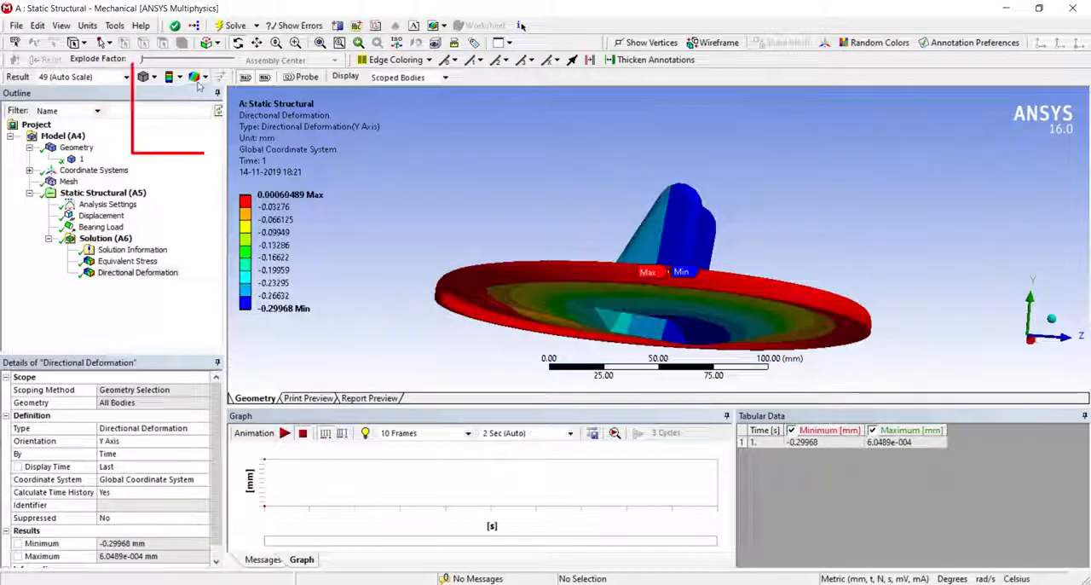
click(205, 77)
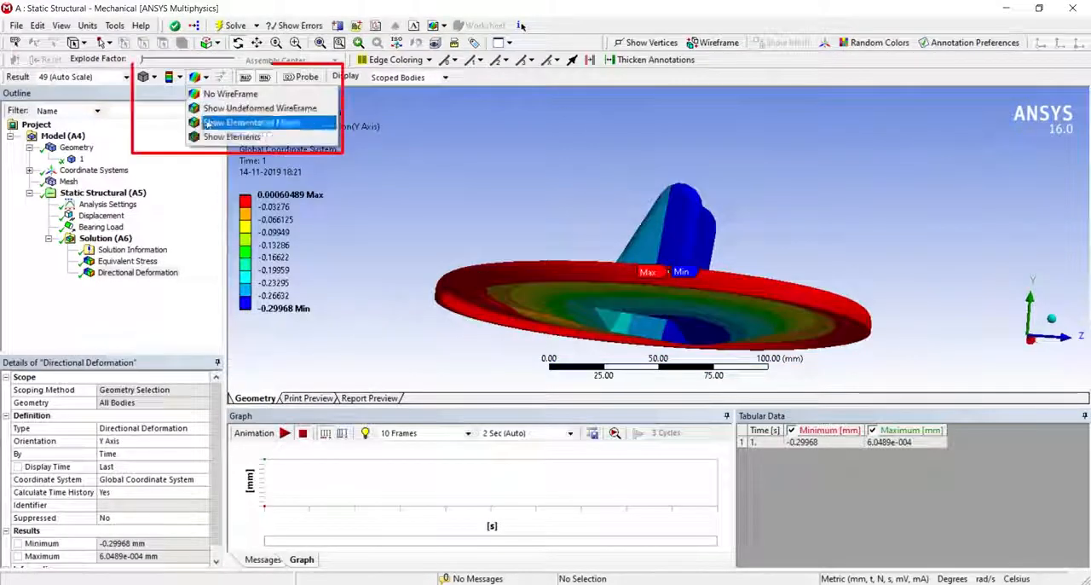
click(214, 137)
middle_drag(529, 256, 548, 282)
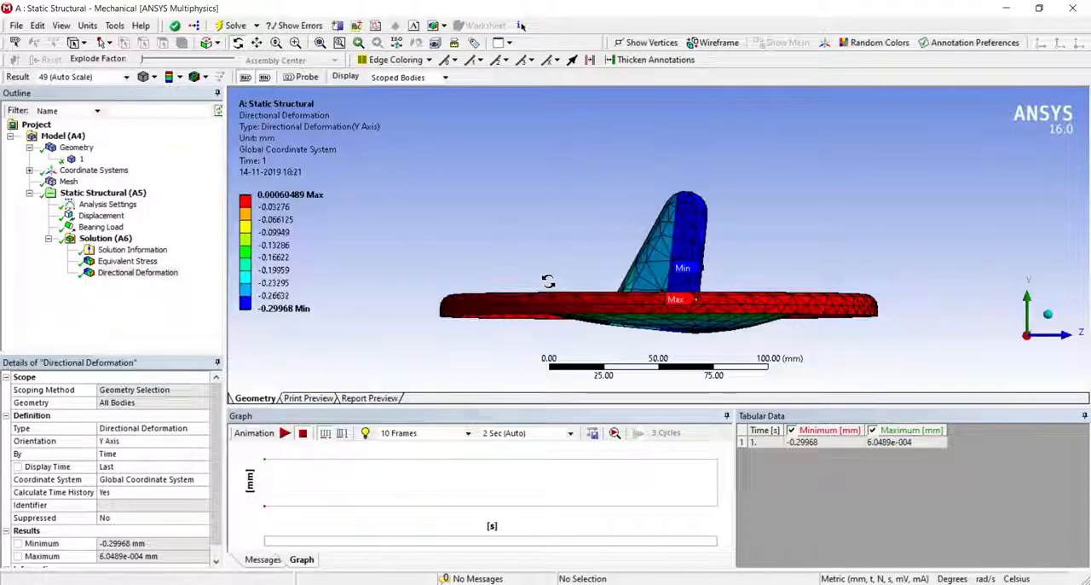
drag(546, 284, 407, 311)
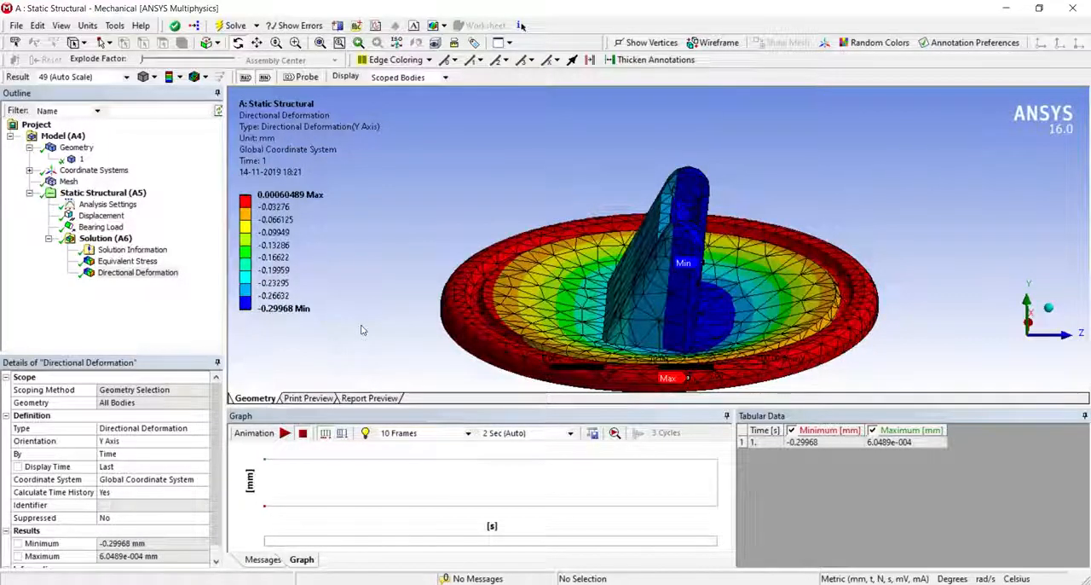
click(135, 261)
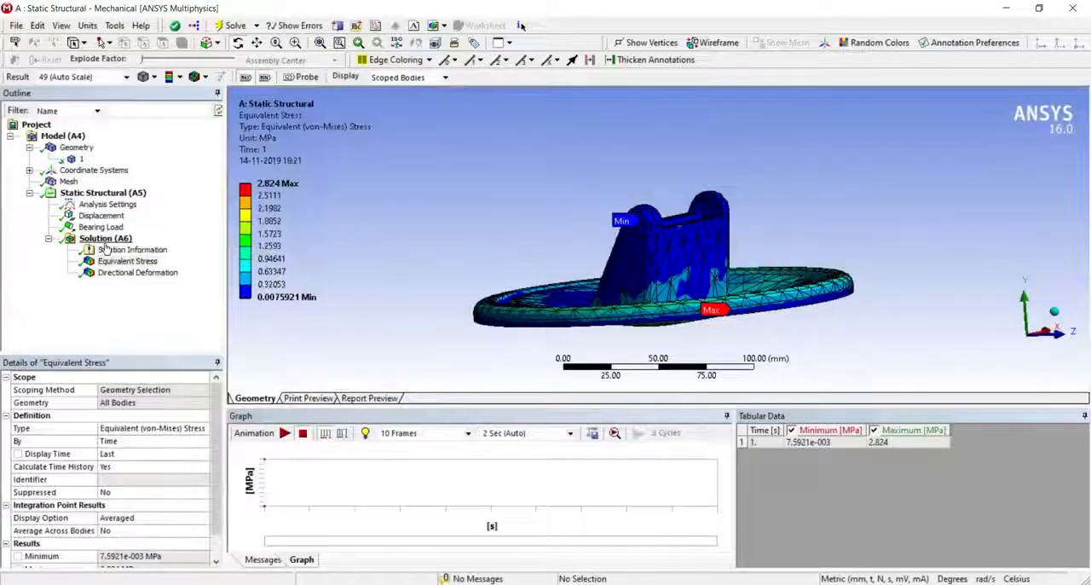
- Insert a Maximum Principal stress result under Solution, solve it and inspect its plot from below the base
right_click(105, 239)
mouse_move(136, 252)
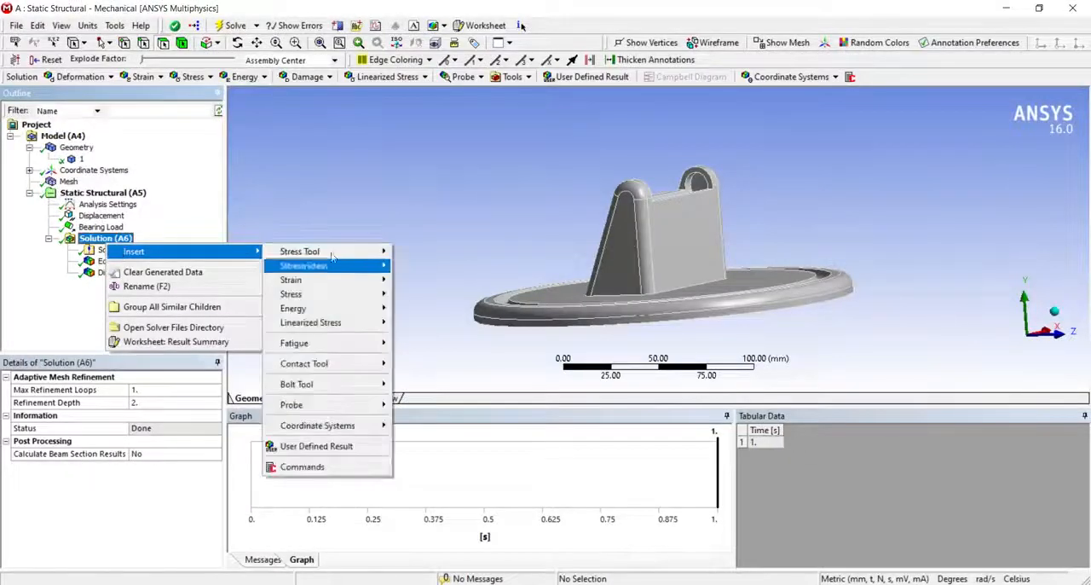
mouse_move(315, 299)
click(443, 308)
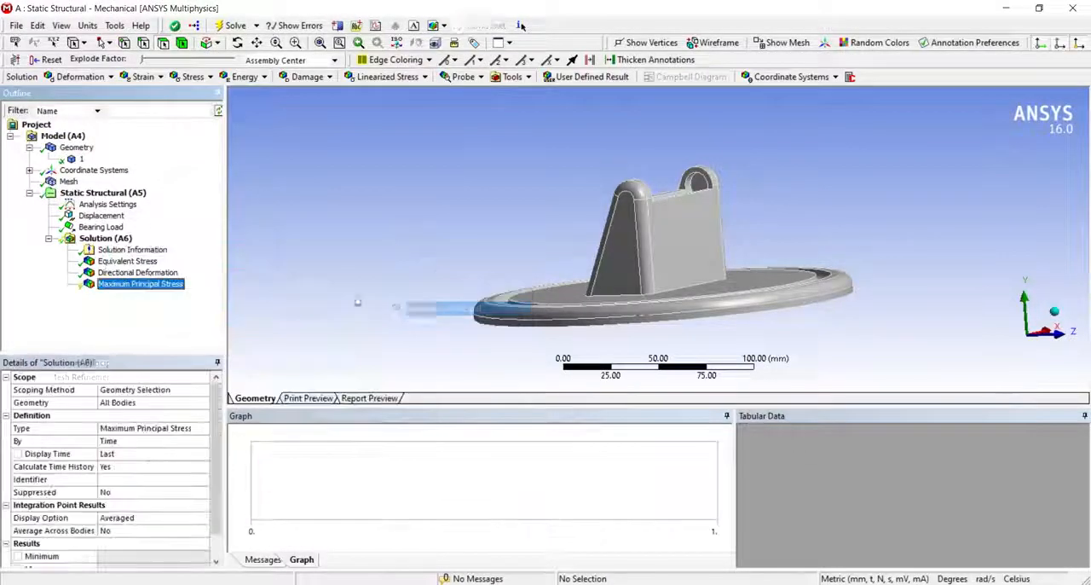
click(220, 27)
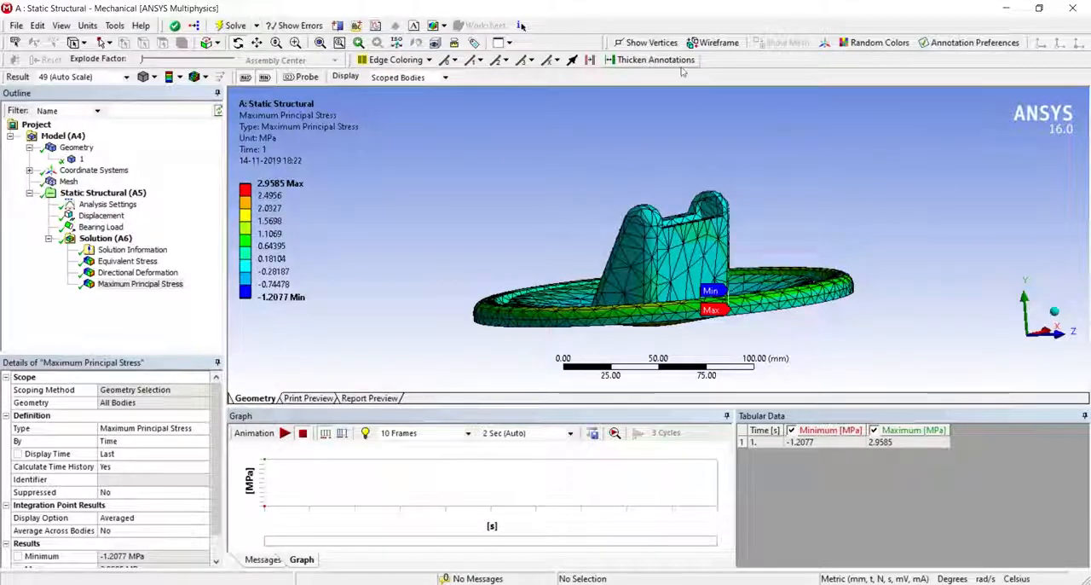
middle_drag(705, 193, 524, 225)
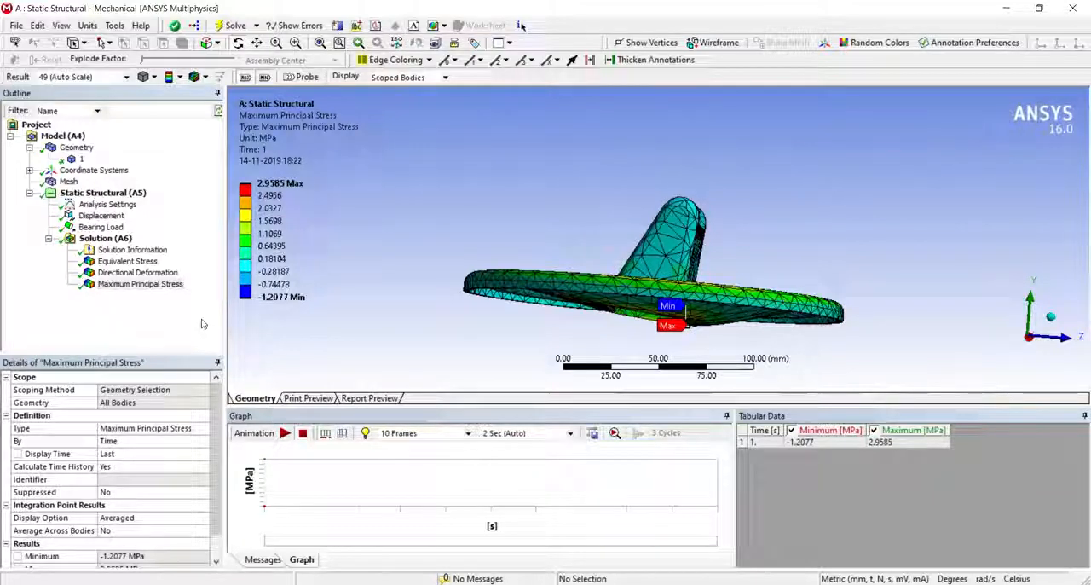
click(141, 284)
- Insert a stress Error result under Solution, evaluate it and inspect its distribution around the foot of the upright
click(126, 240)
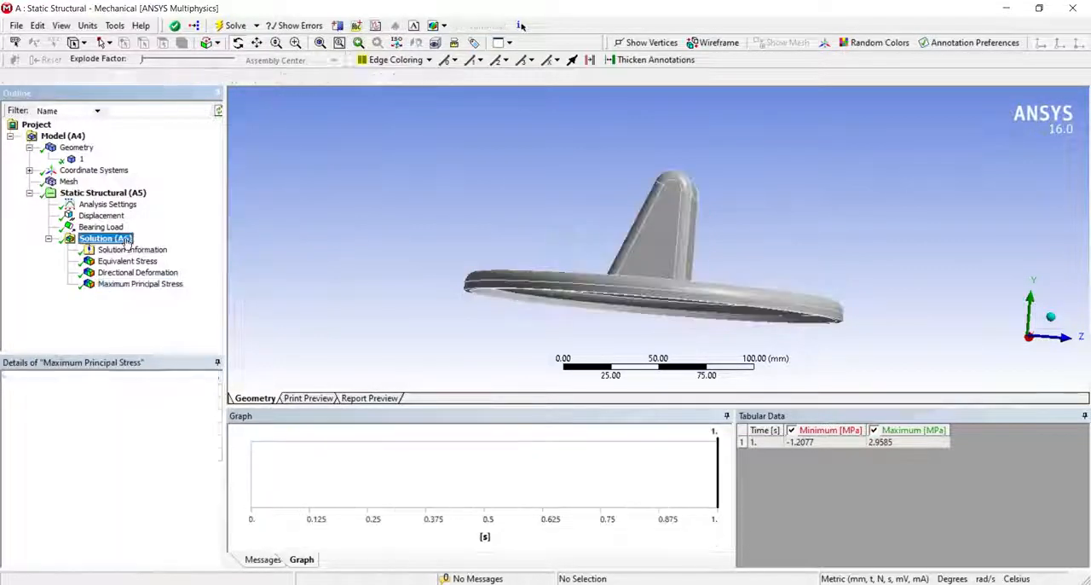
right_click(126, 240)
mouse_move(170, 246)
mouse_move(311, 289)
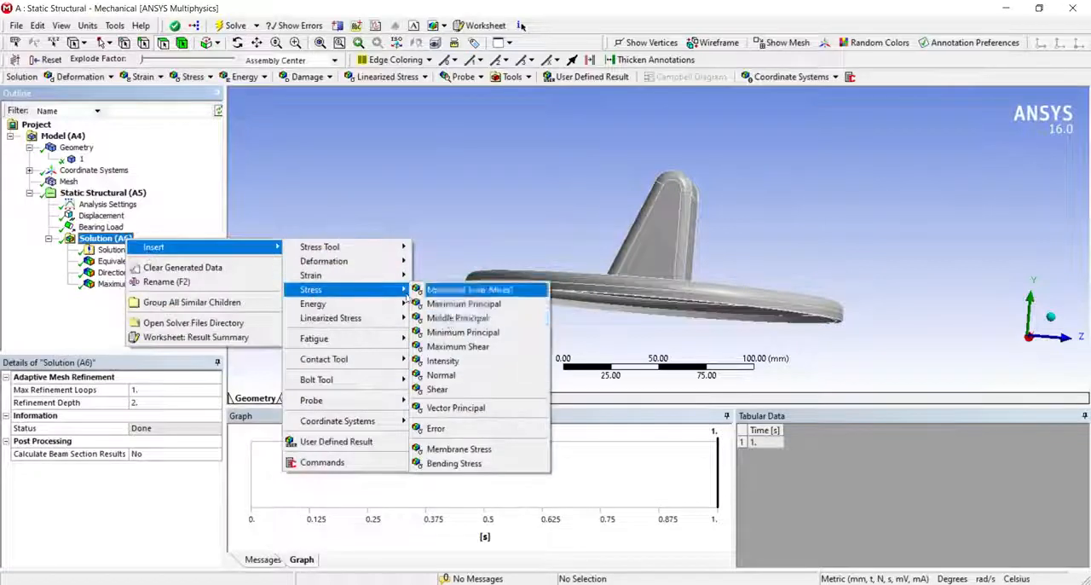
click(444, 430)
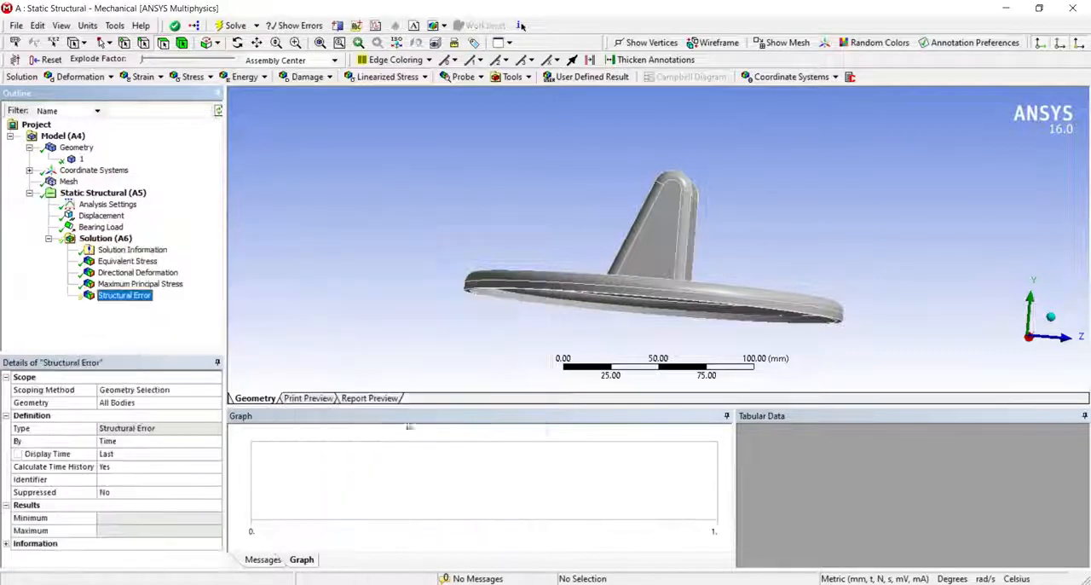
right_click(134, 296)
click(153, 326)
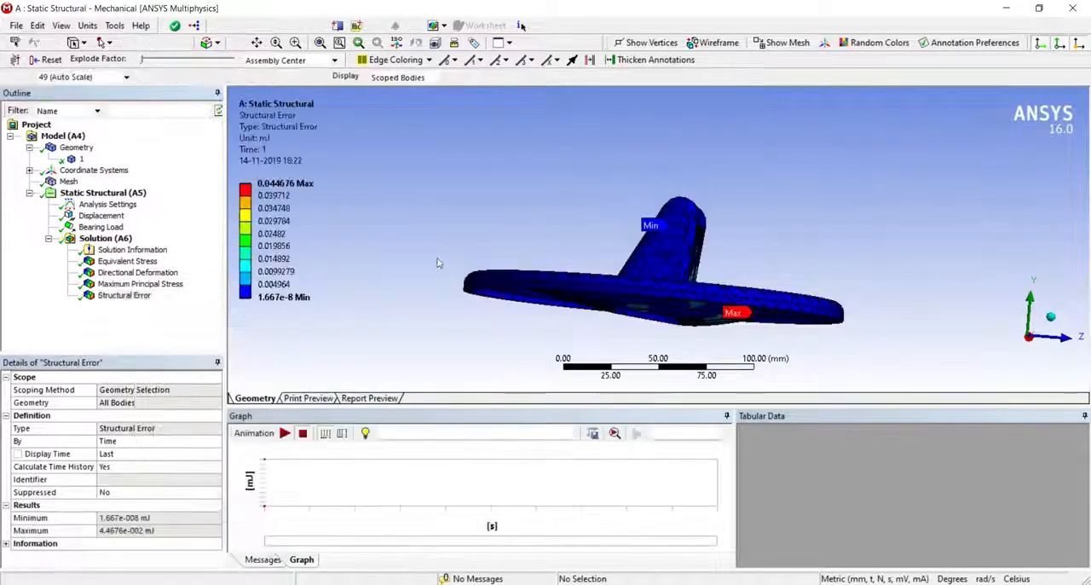
middle_drag(443, 261, 168, 343)
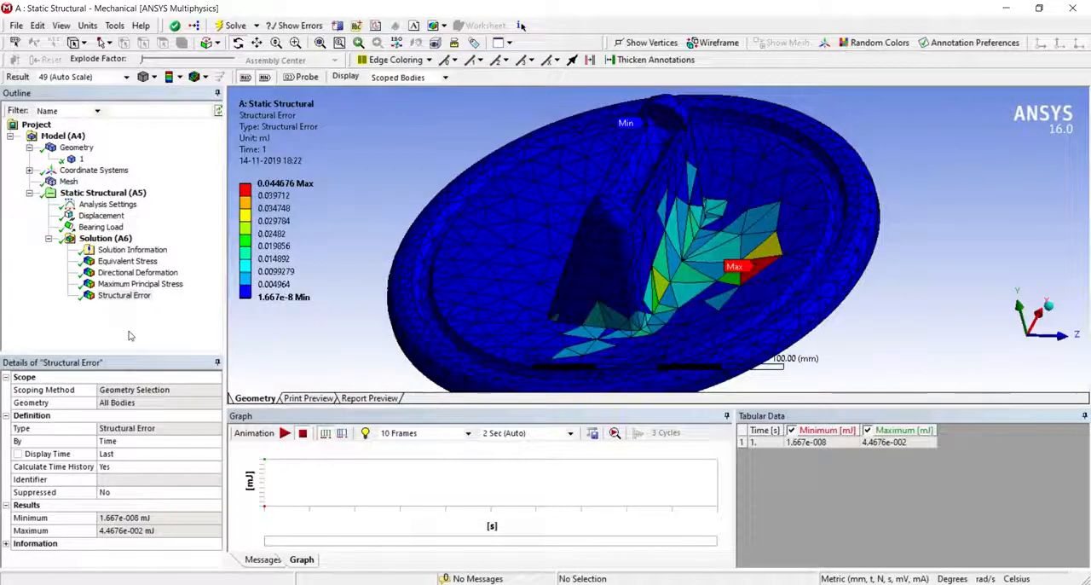
- Insert a Sizing control under Mesh for locally refining the stand's mesh
click(78, 184)
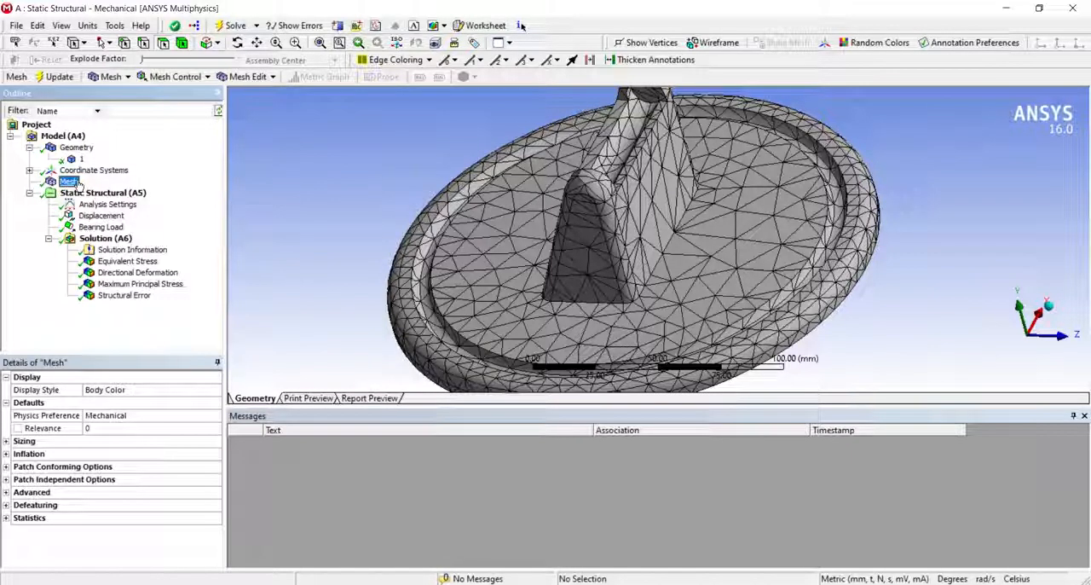
right_click(77, 183)
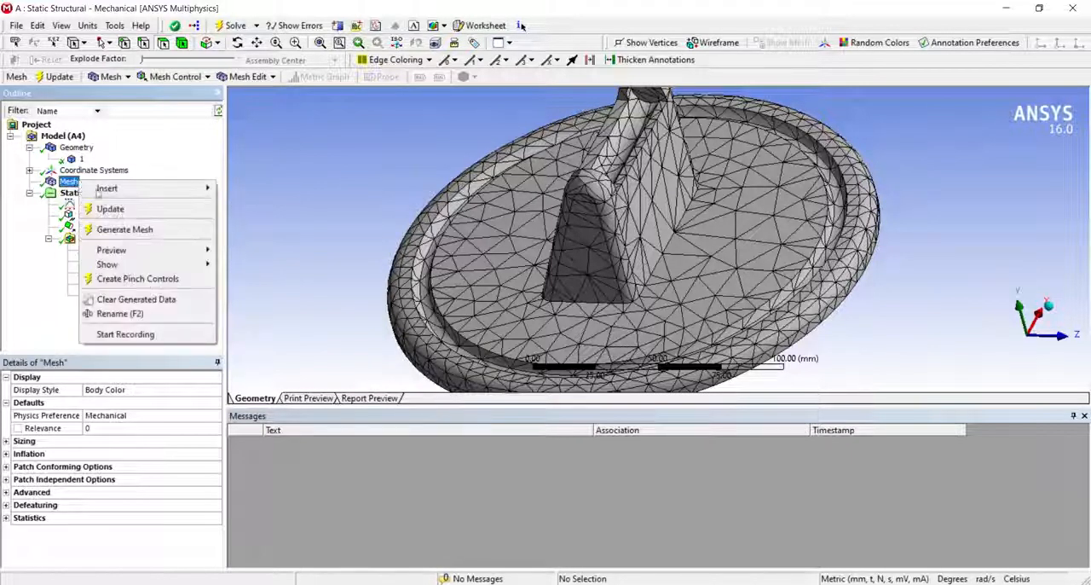
mouse_move(110, 188)
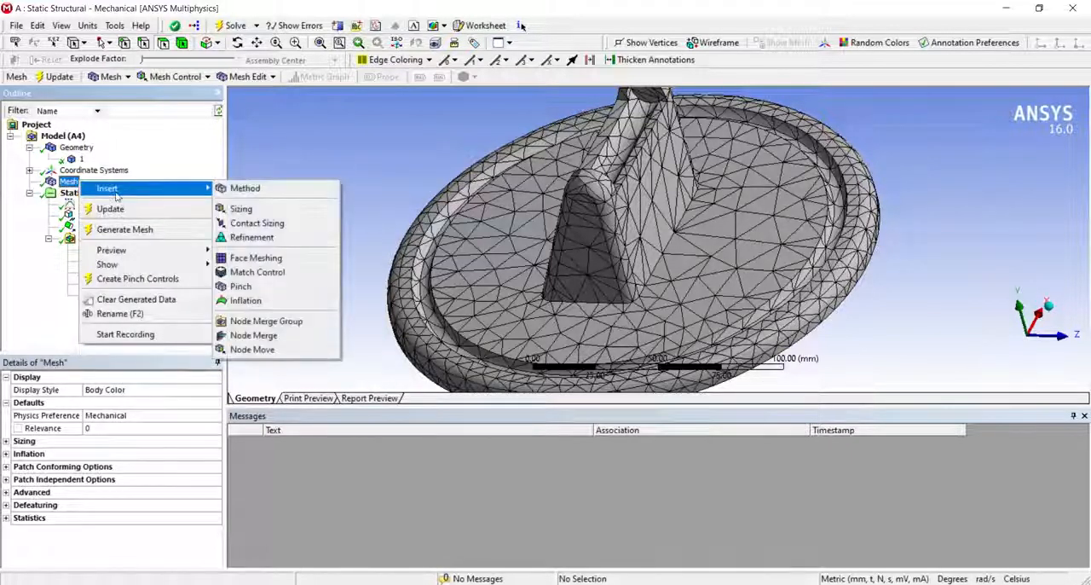
click(267, 212)
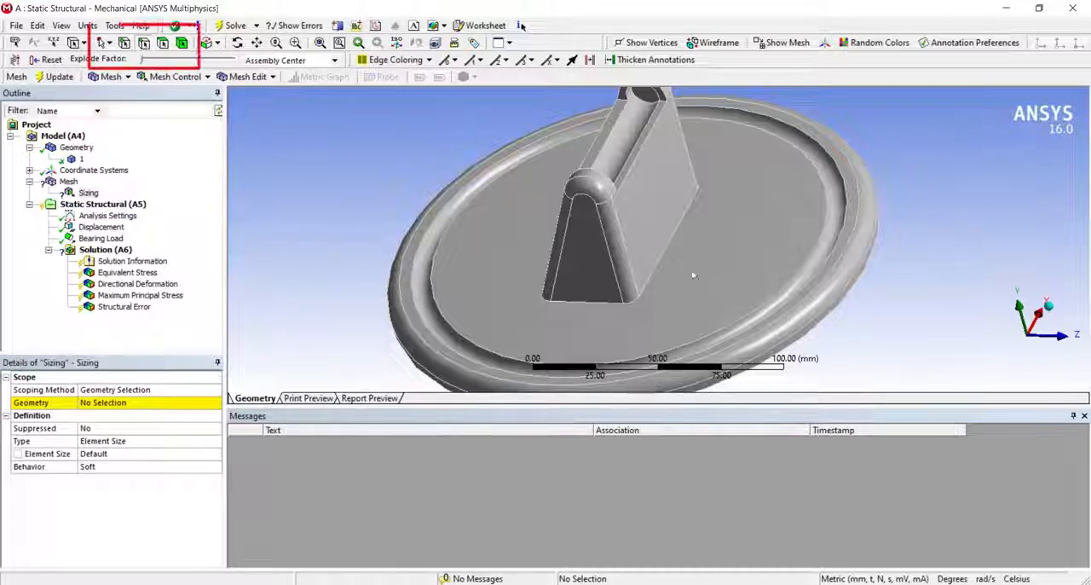
- Scope the sizing to the nine edges around the foot of the upright where it meets the base plate
click(656, 262)
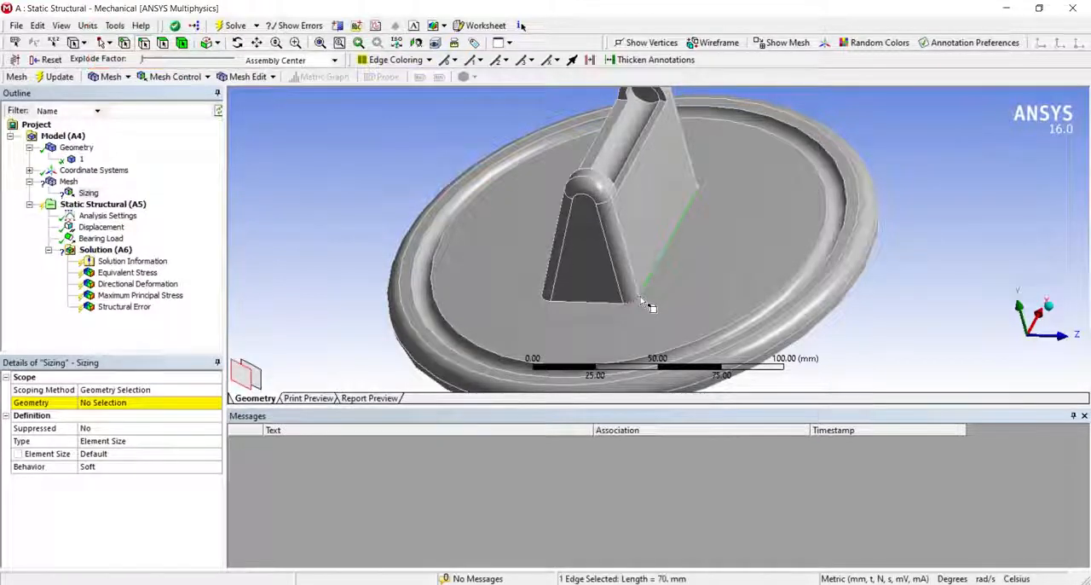
ctrl+click(619, 303)
ctrl+click(613, 304)
ctrl+click(548, 300)
middle_drag(557, 318, 618, 334)
ctrl+click(558, 285)
middle_drag(559, 287, 711, 225)
ctrl+click(511, 208)
ctrl+click(509, 200)
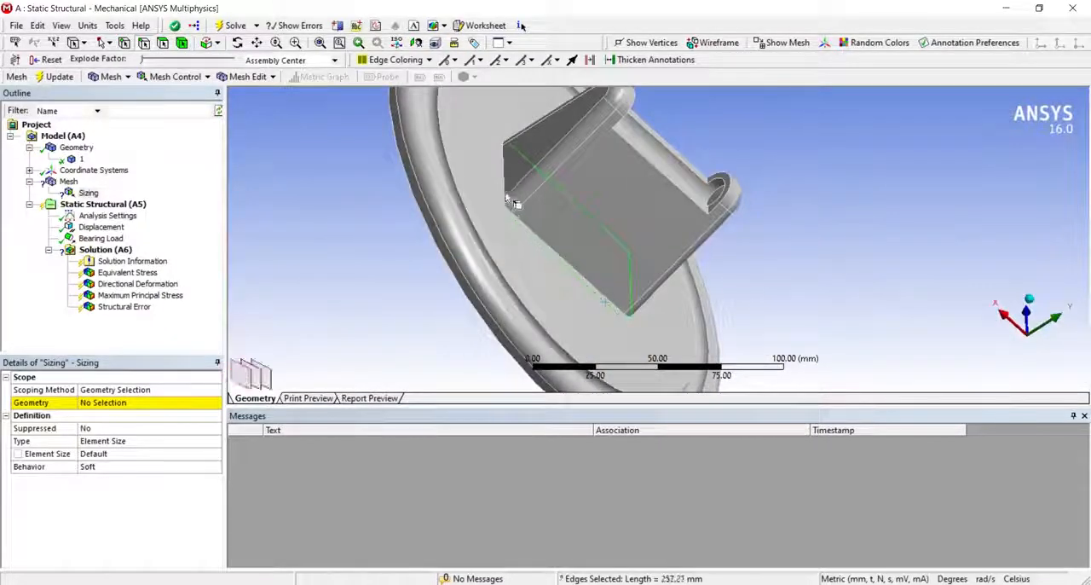
ctrl+click(504, 176)
middle_drag(553, 241, 585, 275)
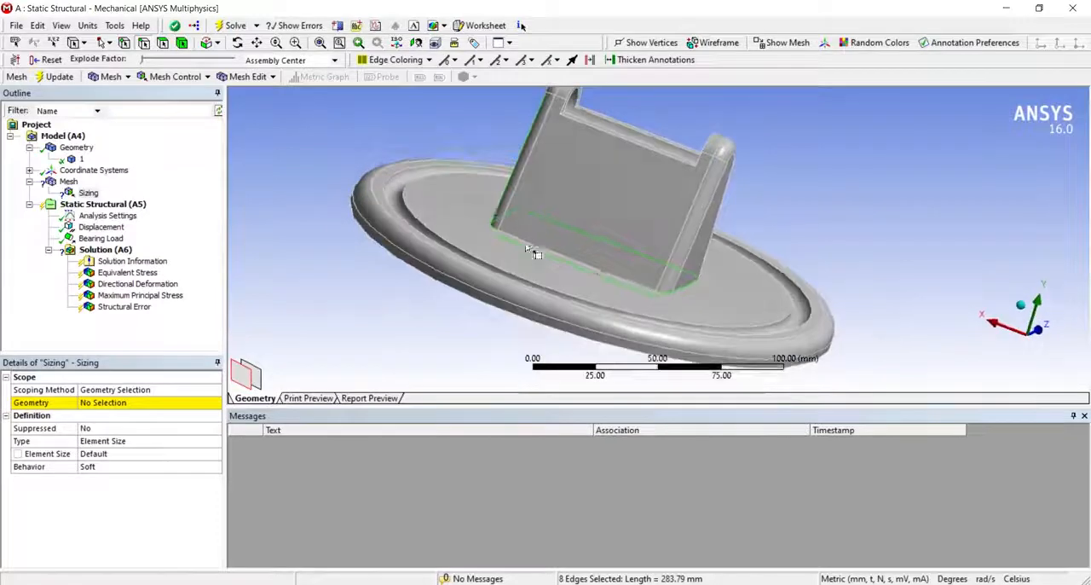
ctrl+click(585, 276)
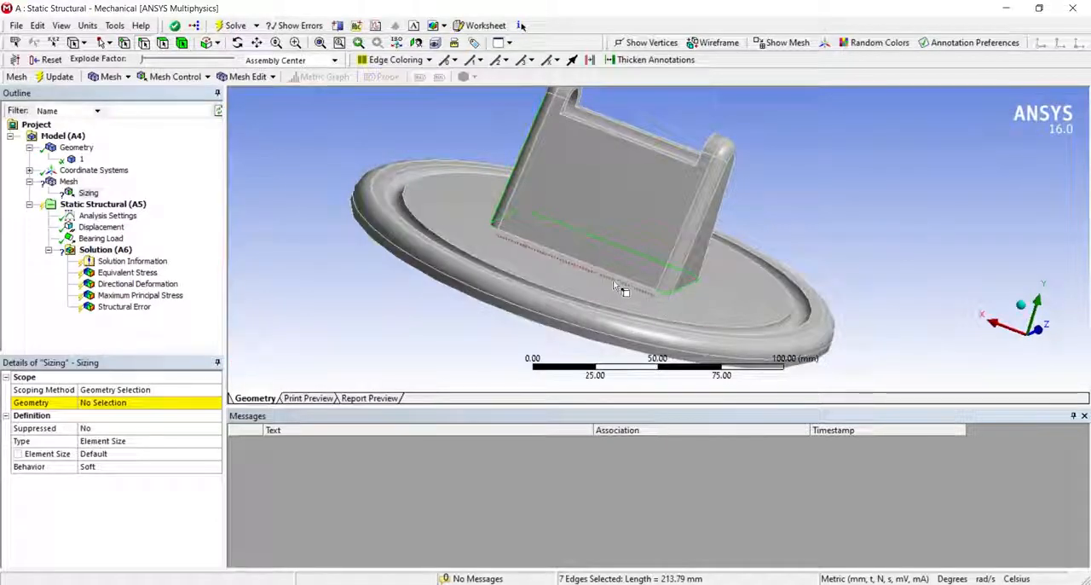
ctrl+click(618, 280)
middle_drag(619, 280, 663, 294)
ctrl+click(628, 303)
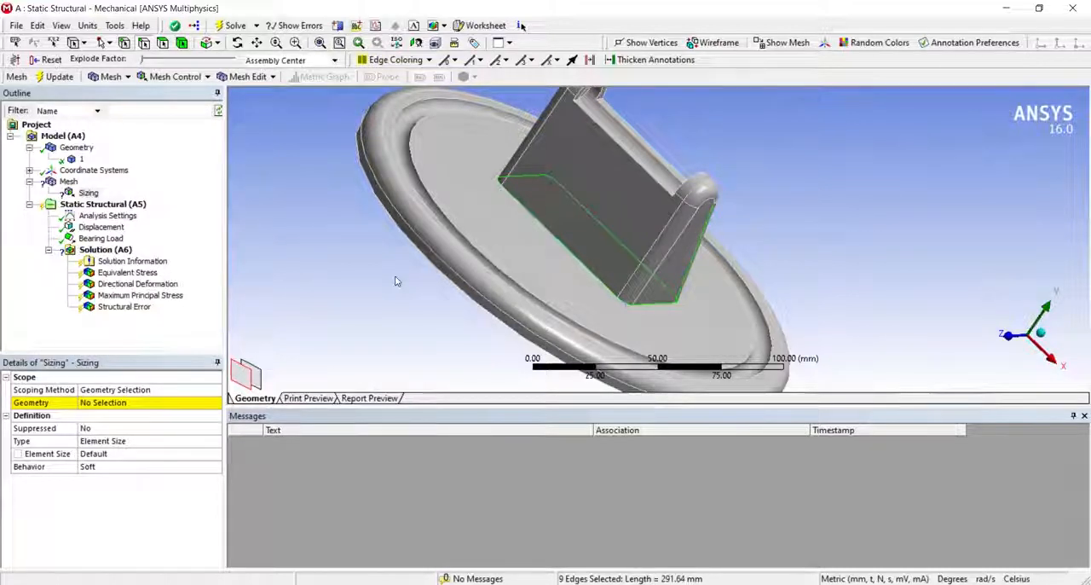
click(111, 404)
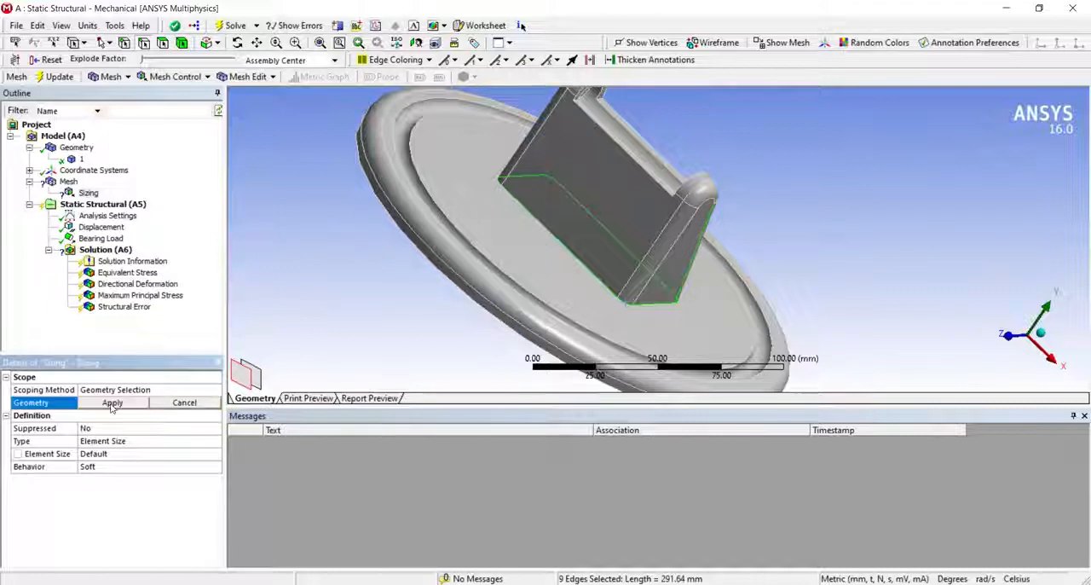
click(111, 403)
- Set the edge sizing's element size to 2 mm and regenerate the mesh
click(123, 440)
click(118, 453)
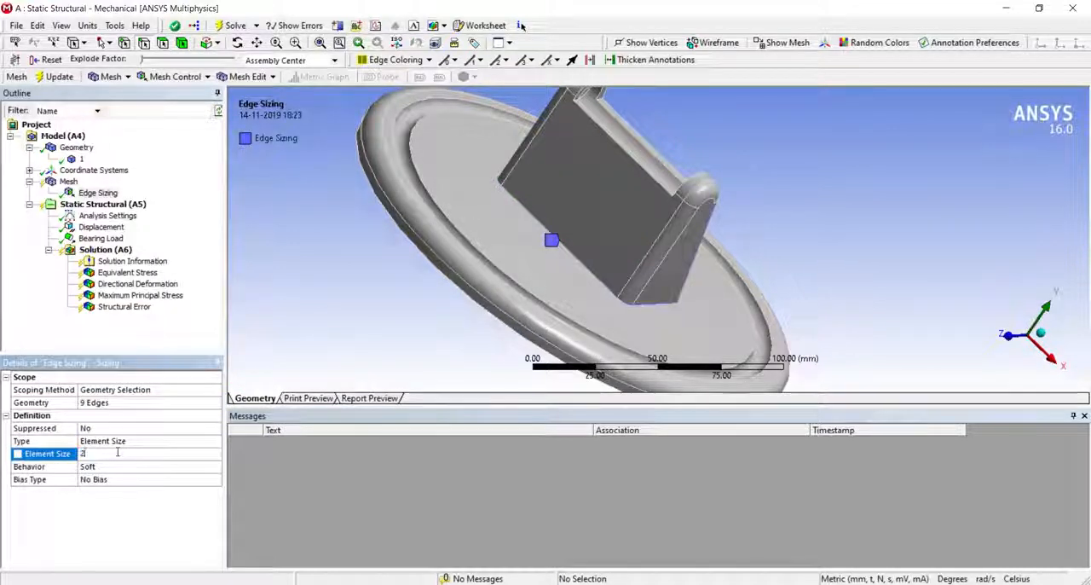
key(Return)
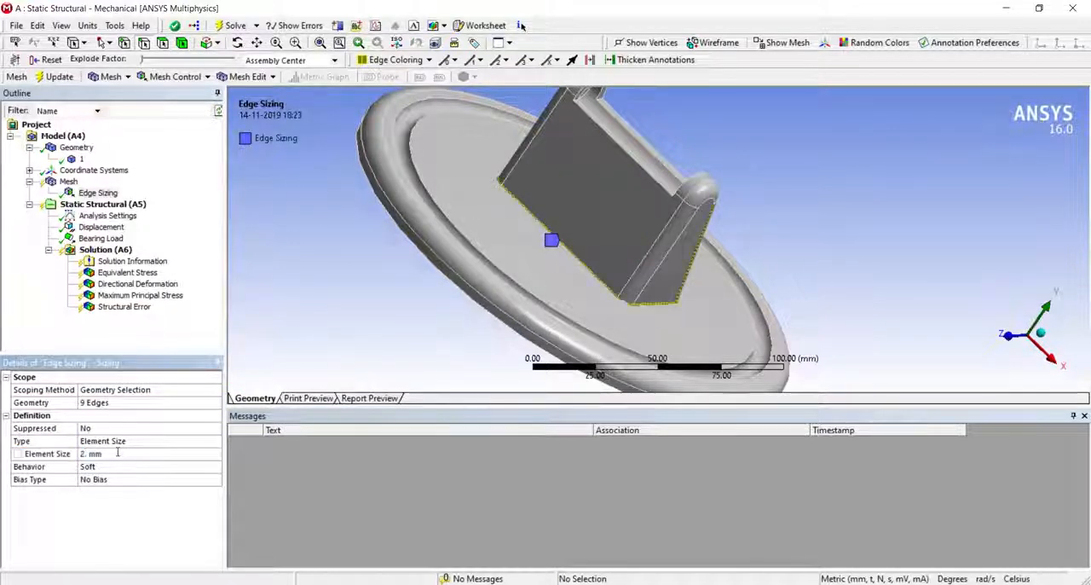
right_click(68, 181)
click(117, 228)
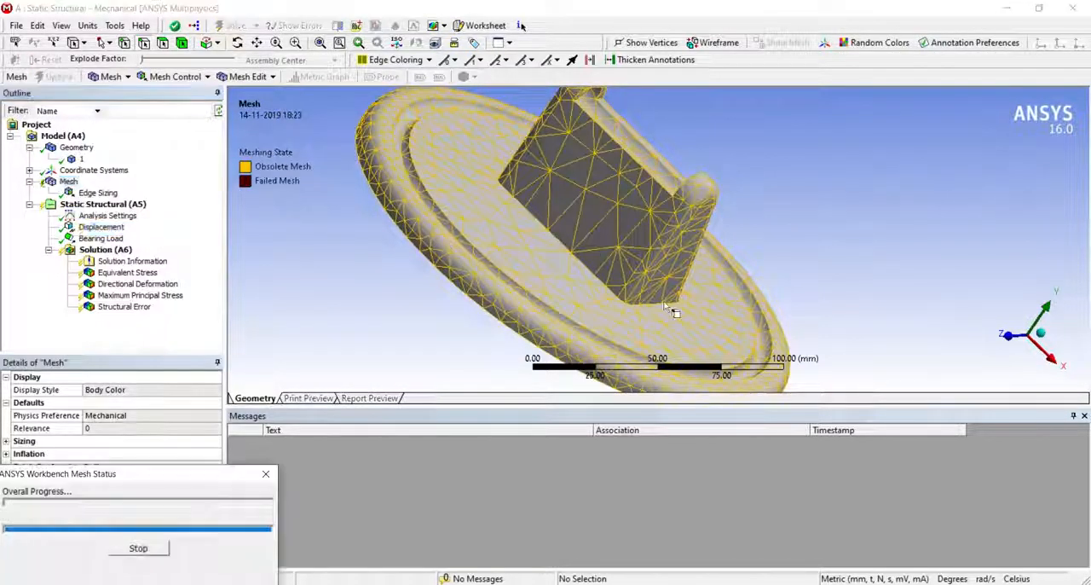
middle_drag(754, 328, 951, 301)
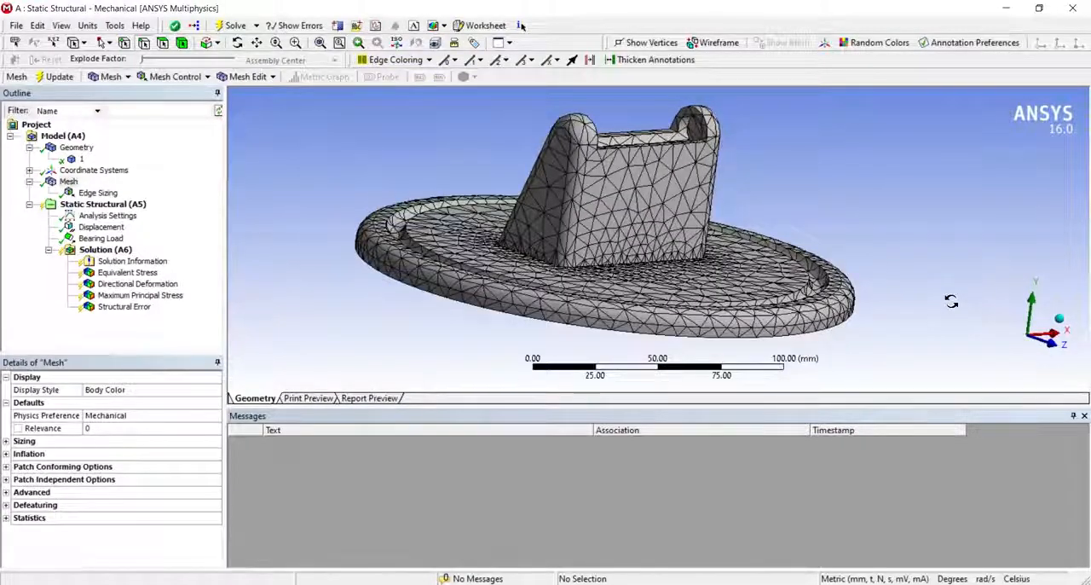
- Solve the analysis again with the refined mesh and review the Structural Error result, including its animation
right_click(128, 250)
click(170, 275)
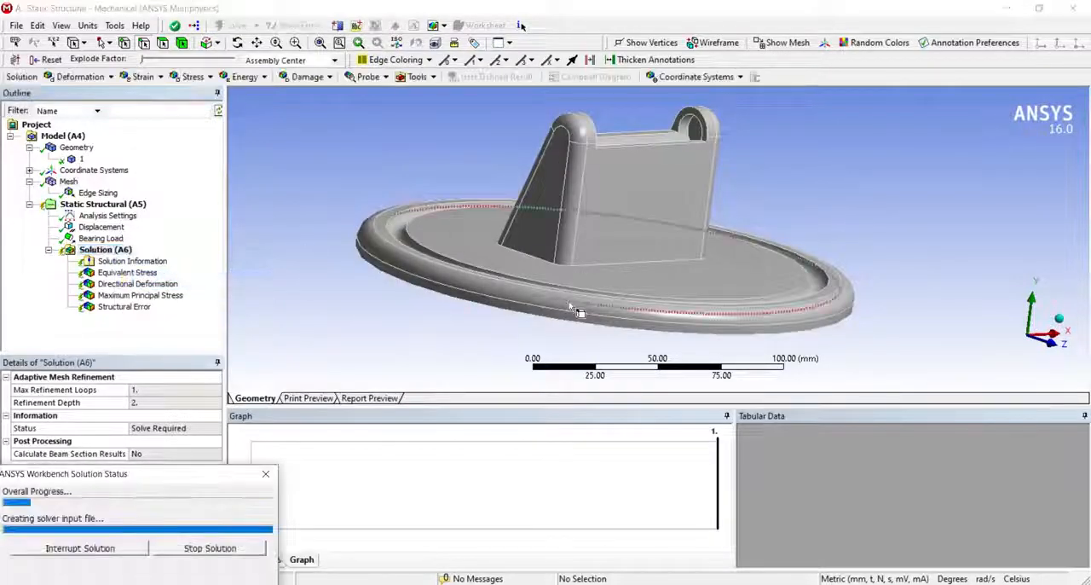
drag(569, 301, 601, 272)
click(128, 307)
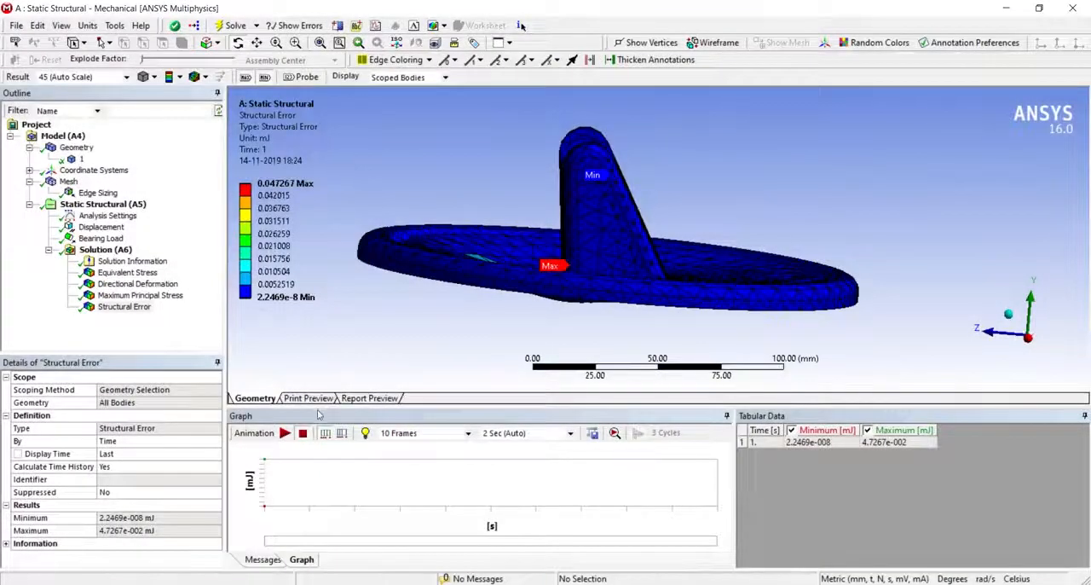
click(285, 433)
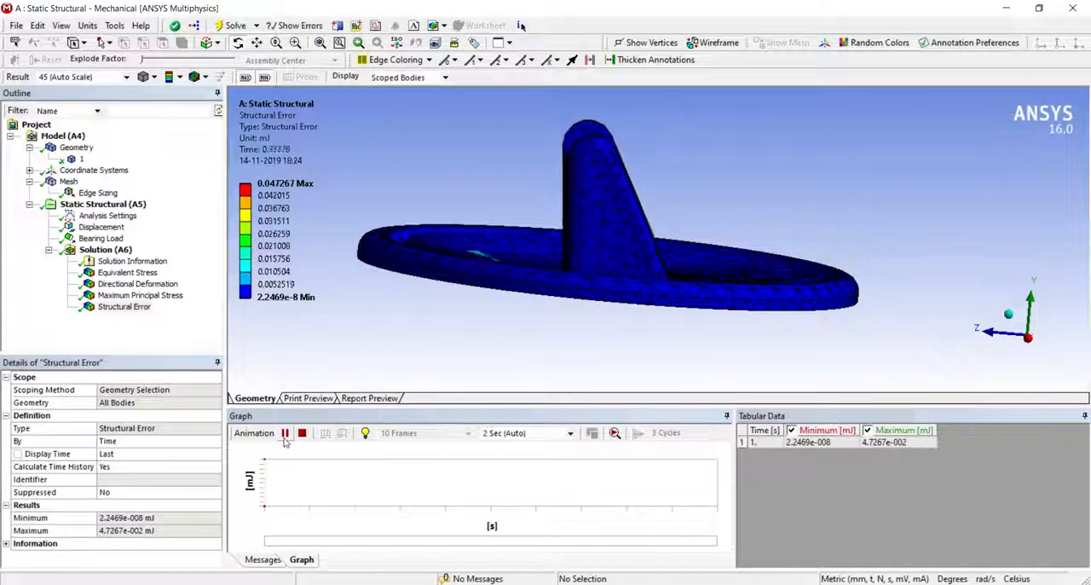
drag(646, 231, 621, 263)
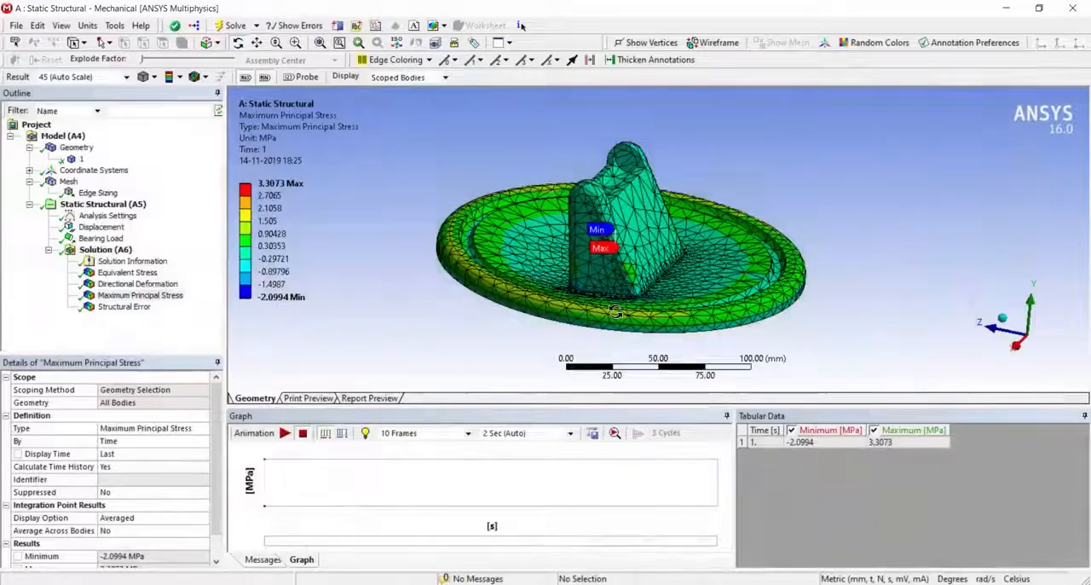
- Insert a Stress Tool under Solution using the Max Equivalent Stress theory
click(106, 249)
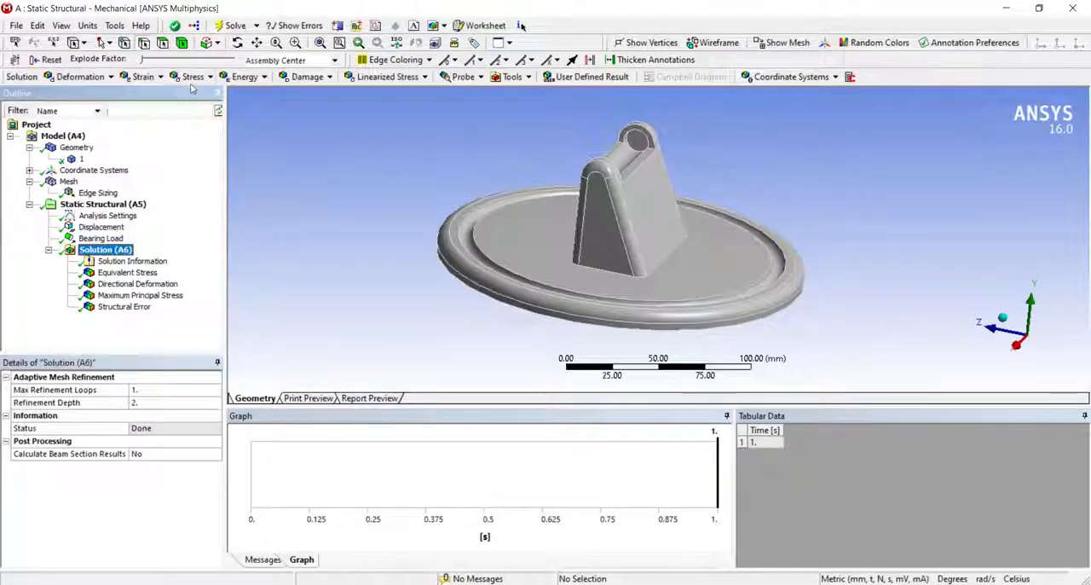
click(513, 77)
click(526, 94)
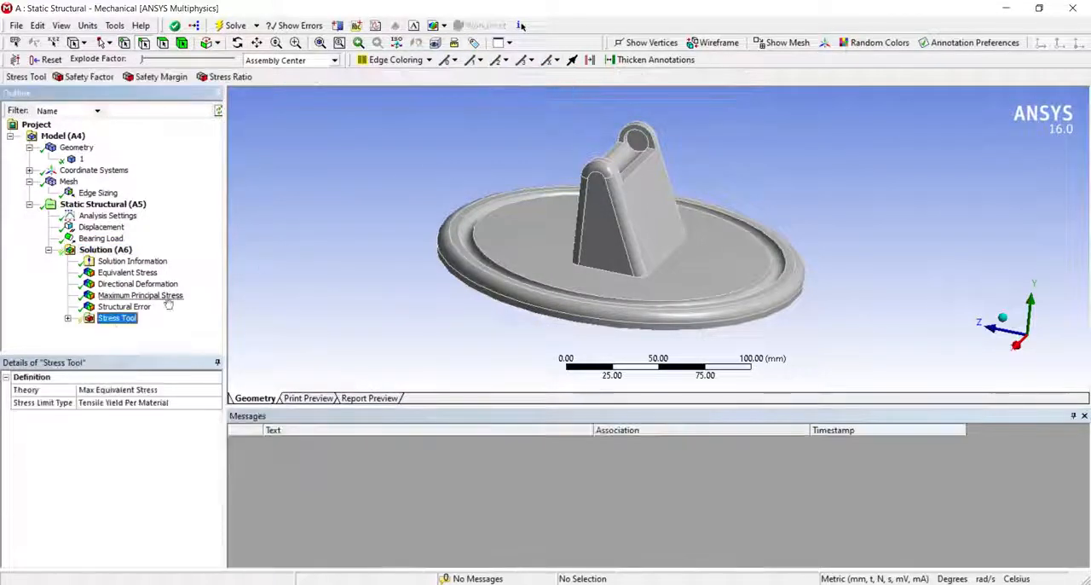
- Evaluate the Safety Factor result in the Stress Tool and inspect its plot around the stand
click(68, 318)
click(139, 330)
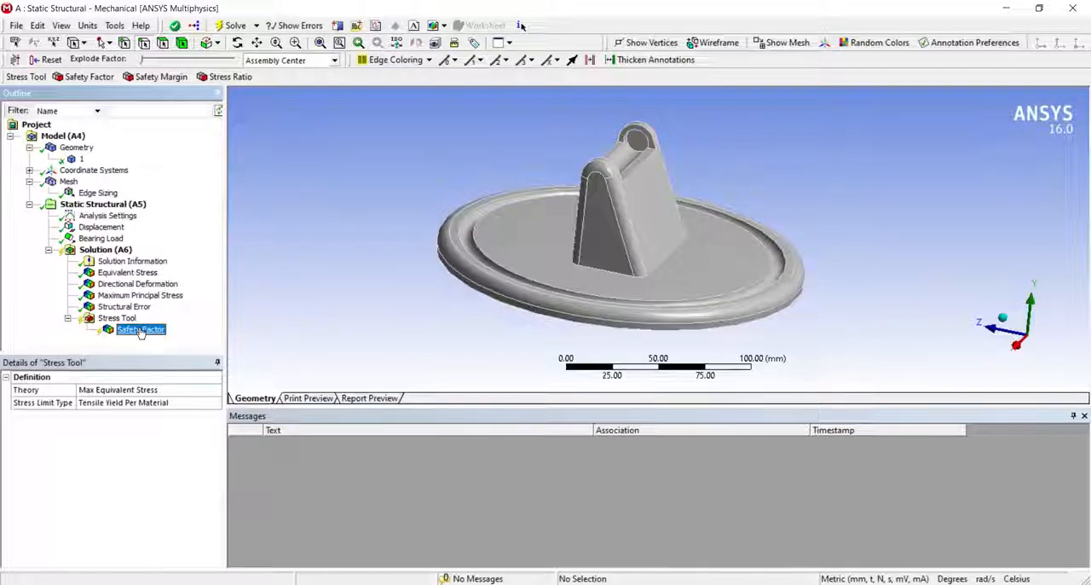
right_click(141, 332)
click(178, 356)
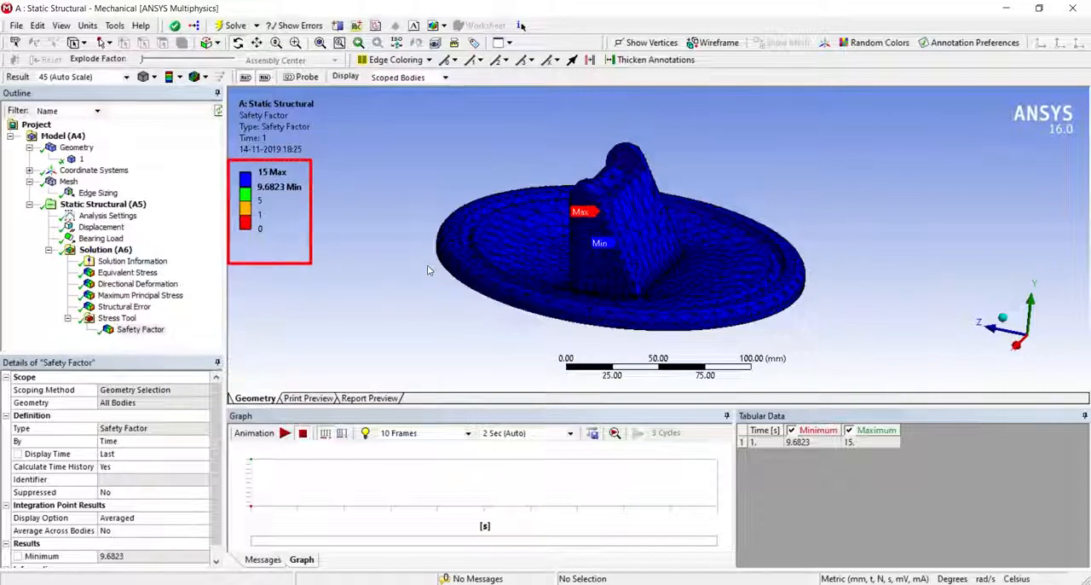
drag(381, 249, 594, 216)
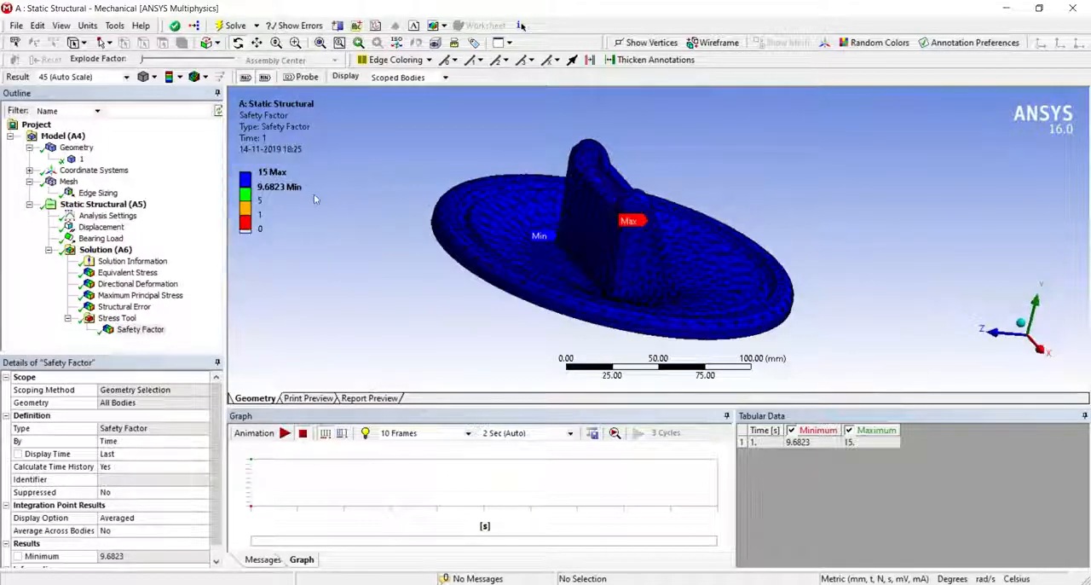